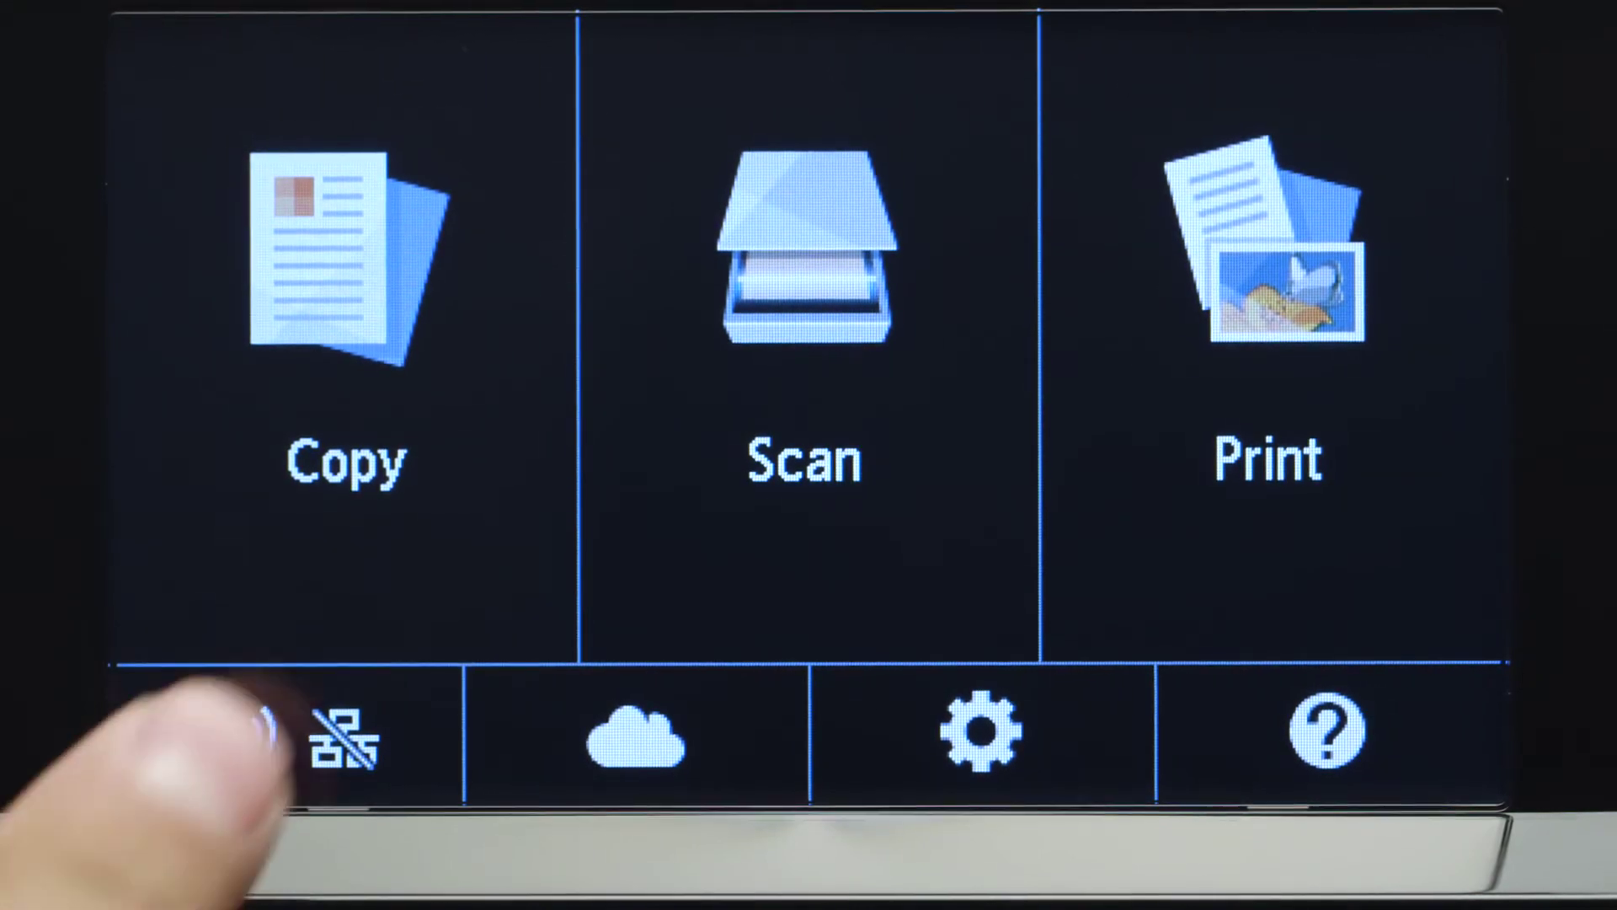
On the printer touchscreen, open LAN settings > Wireless LAN > Wireless LAN setup and start Easy wireless connect.
{"action": "left_click", "coordinate": [237, 738]}
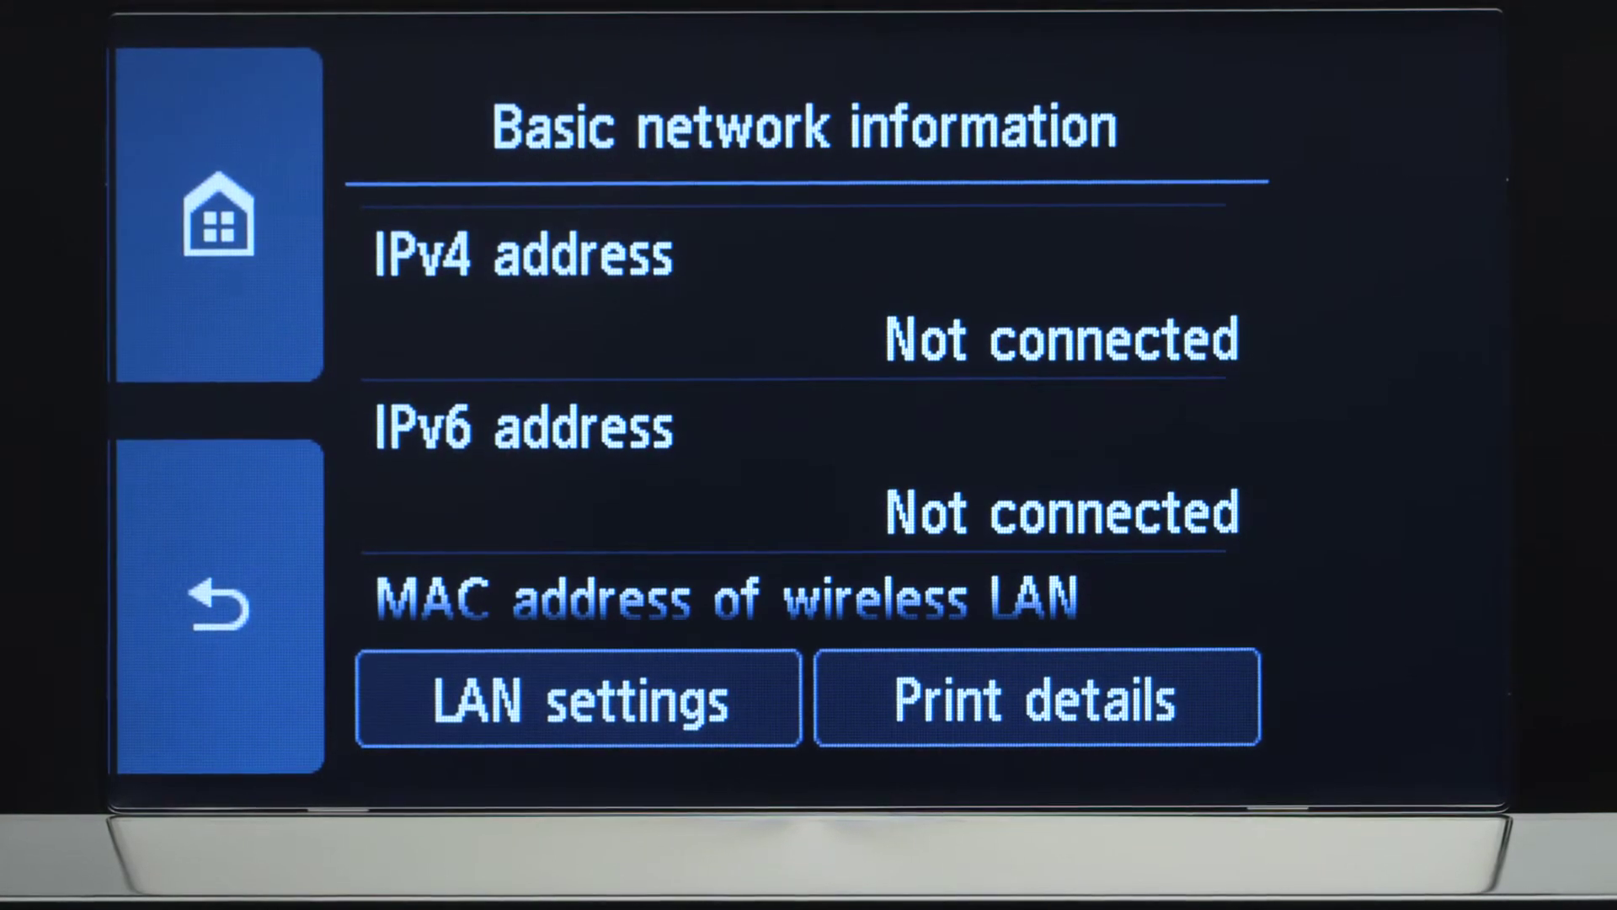
{"action": "left_click", "coordinate": [572, 682]}
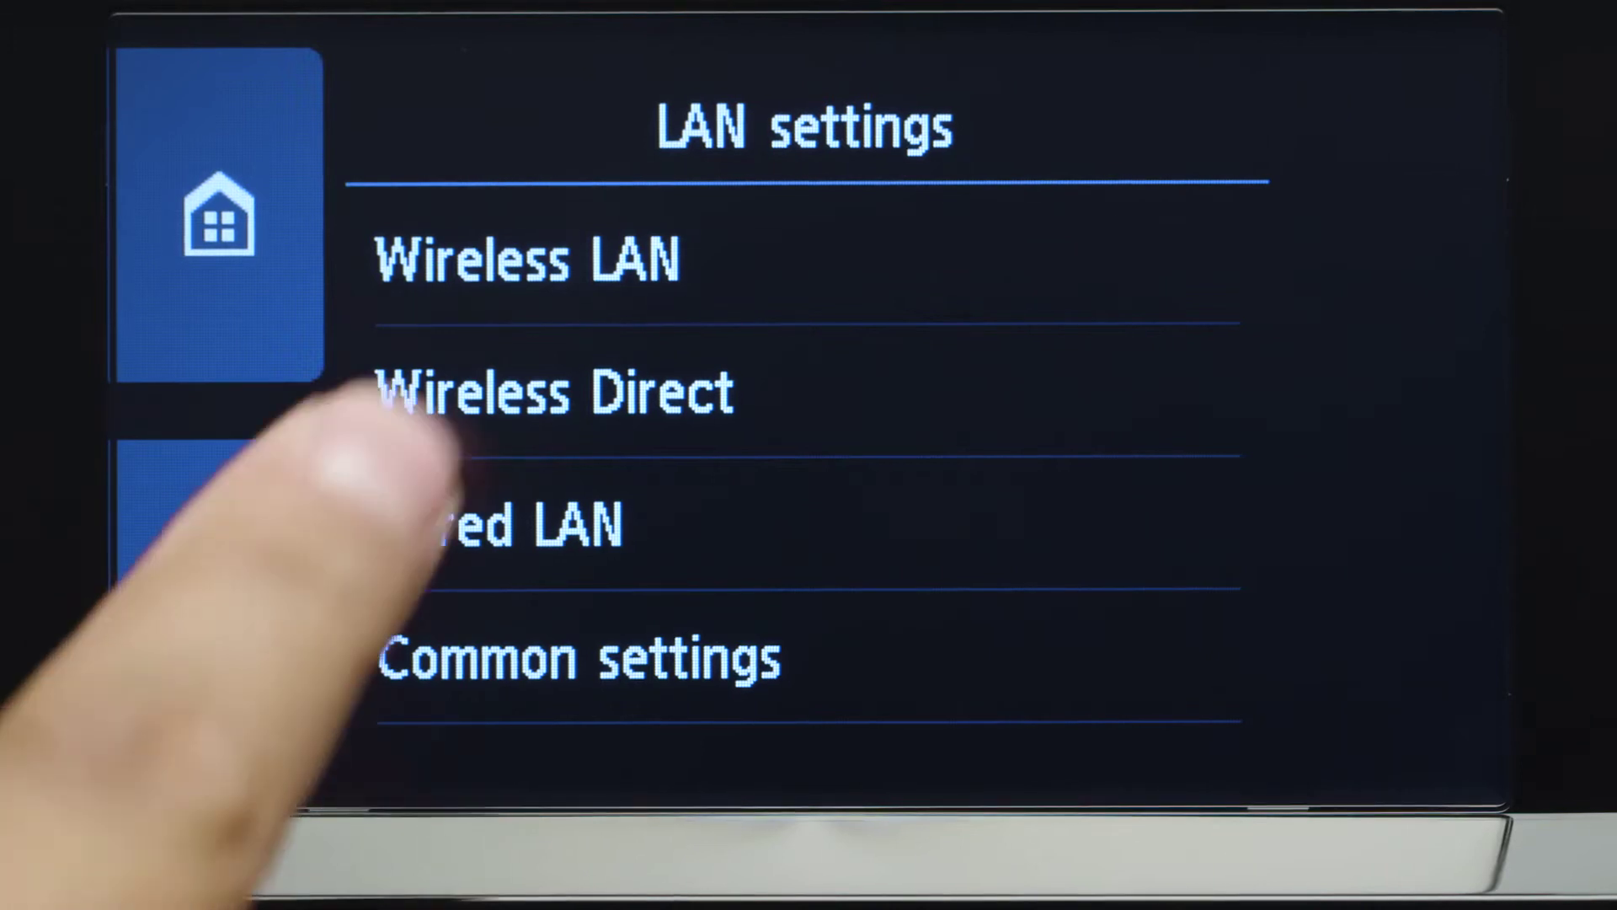
{"action": "left_click", "coordinate": [539, 257]}
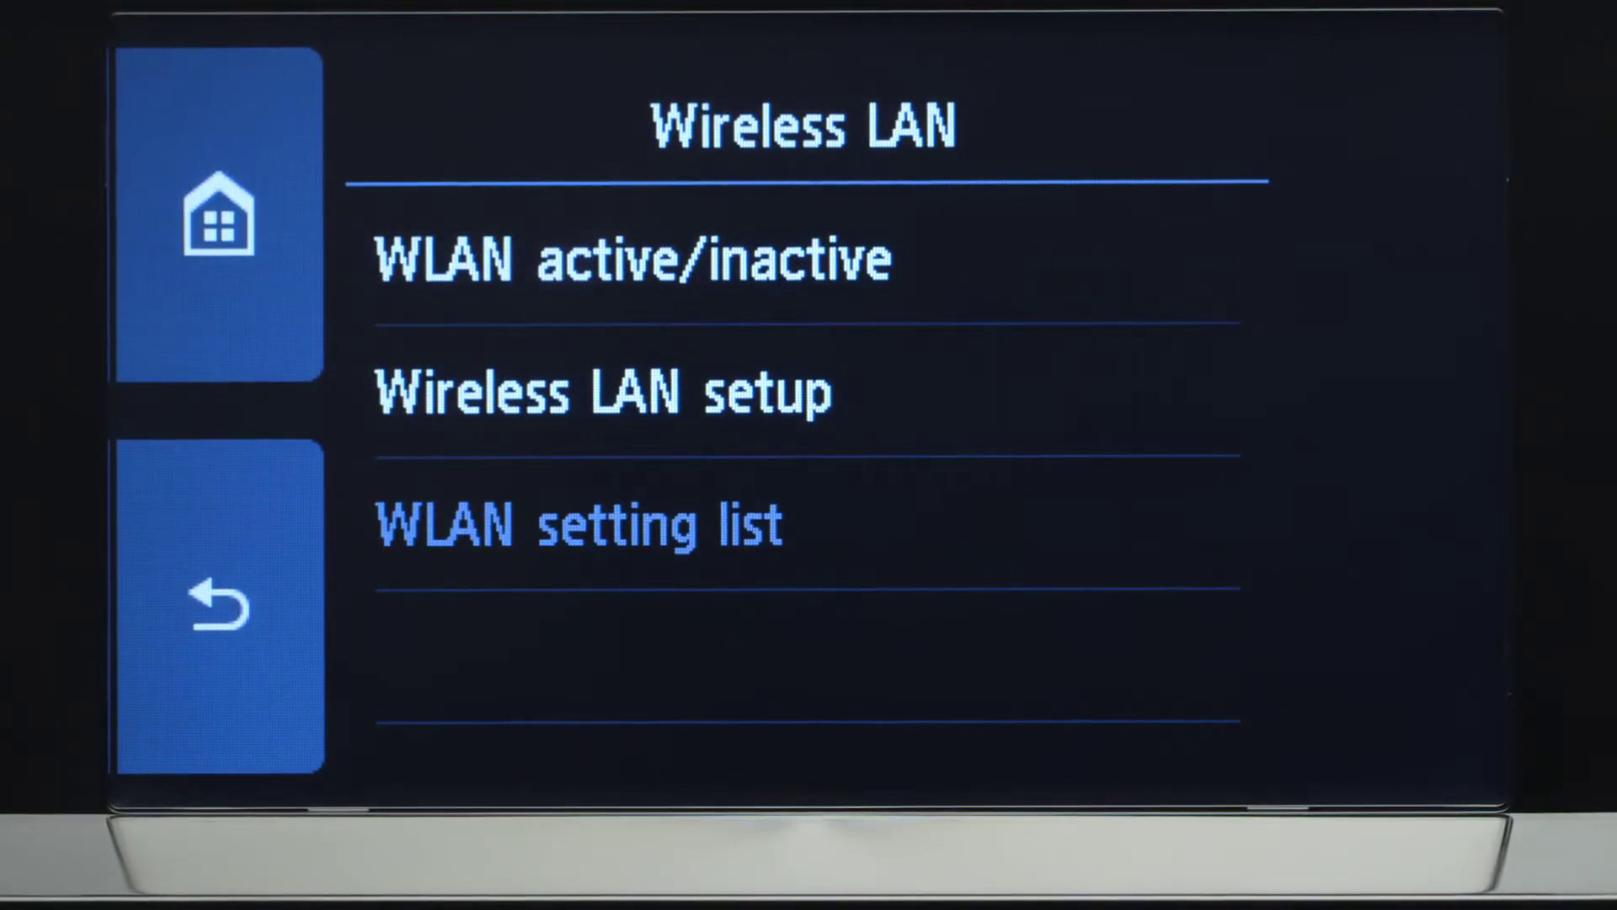
{"action": "left_click", "coordinate": [645, 387]}
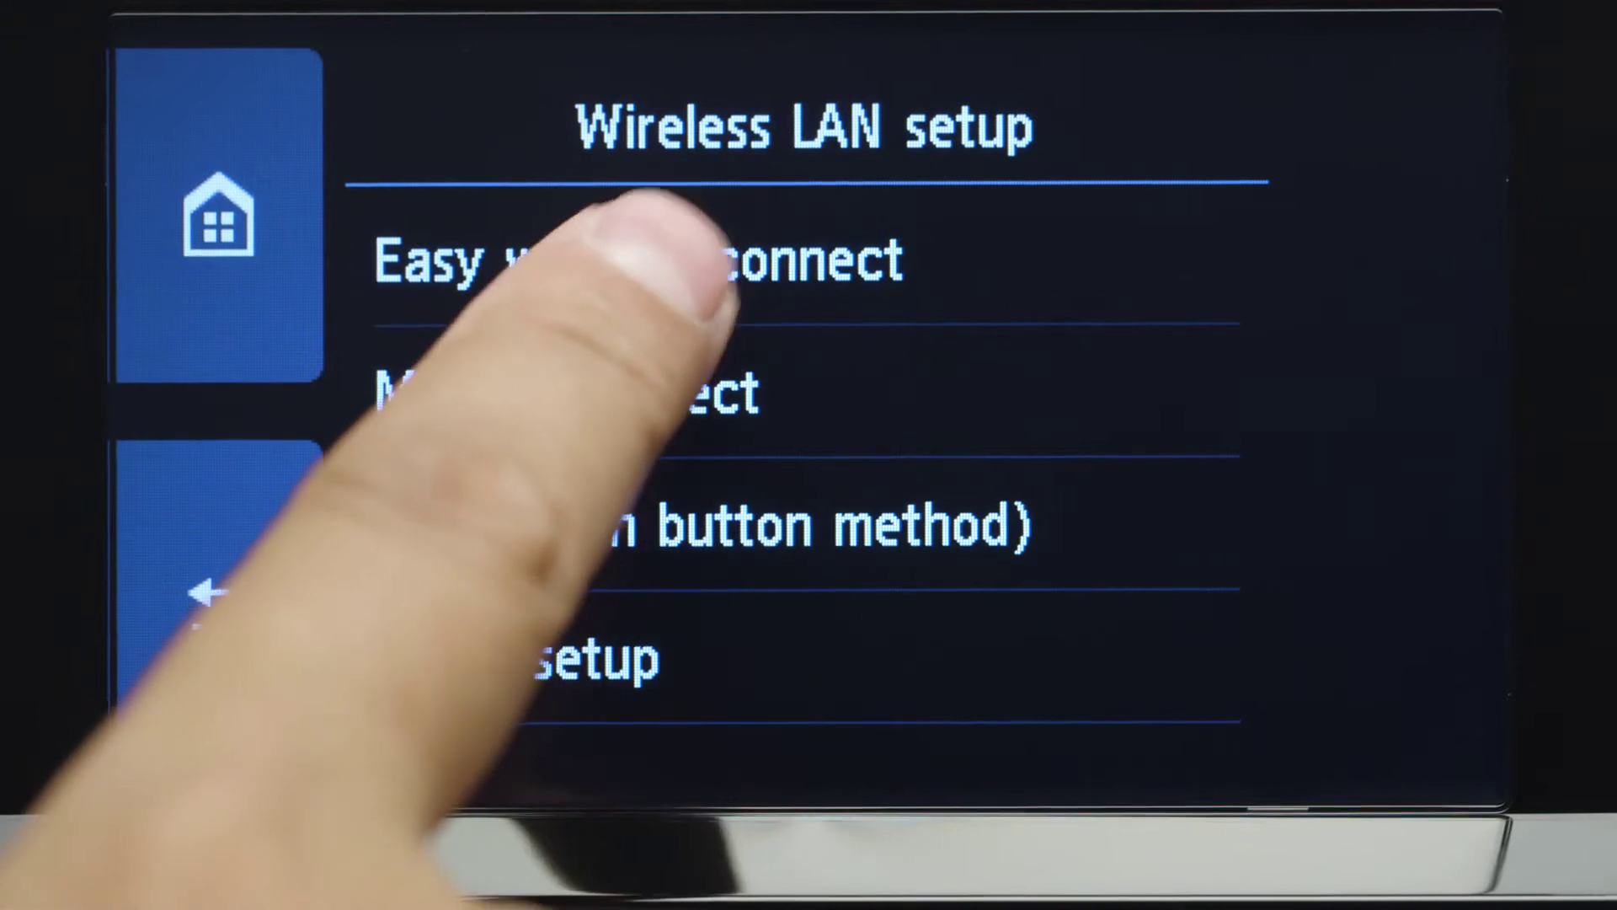
{"action": "left_click", "coordinate": [656, 257]}
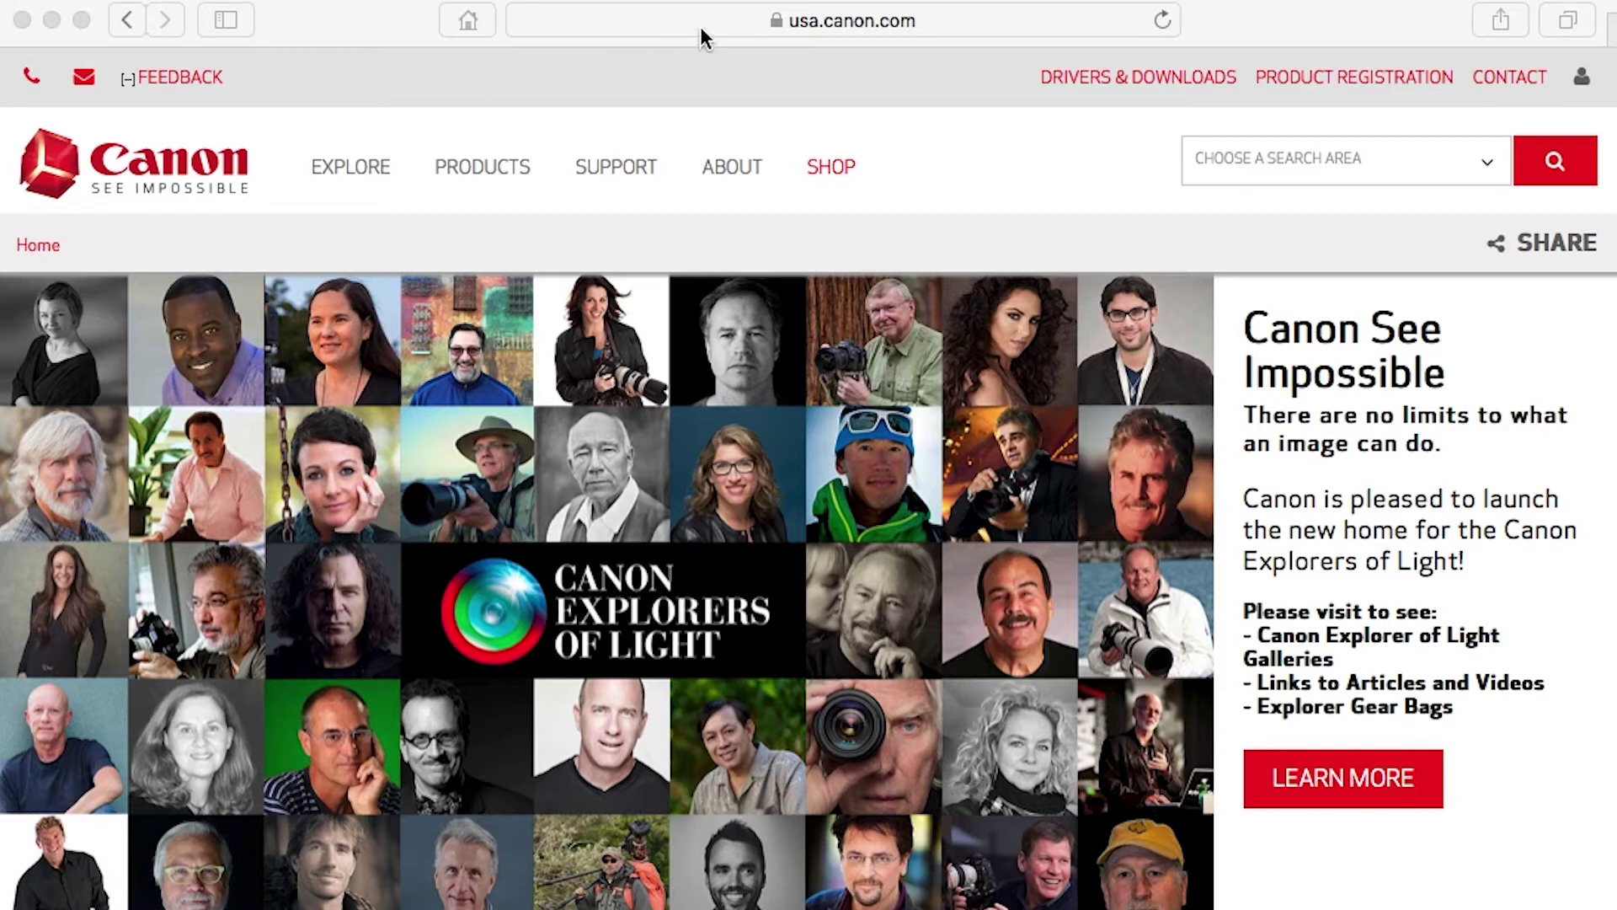
Load ij.start.canon from Safari's address bar.
{"action": "left_click", "coordinate": [816, 19]}
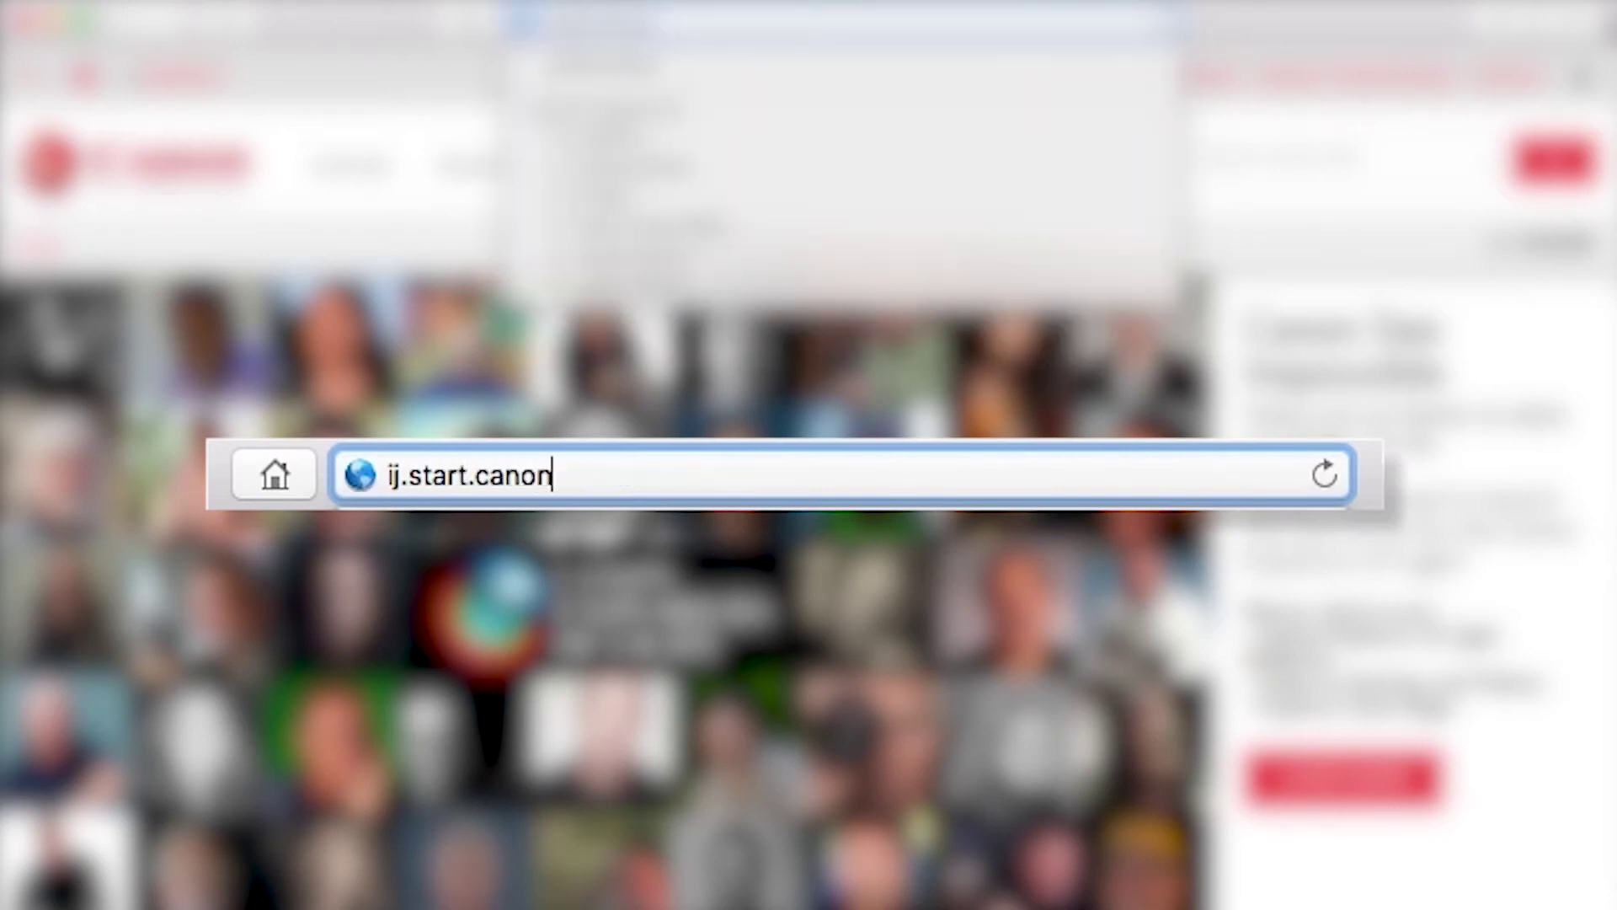
{"action": "key", "text": "Return"}
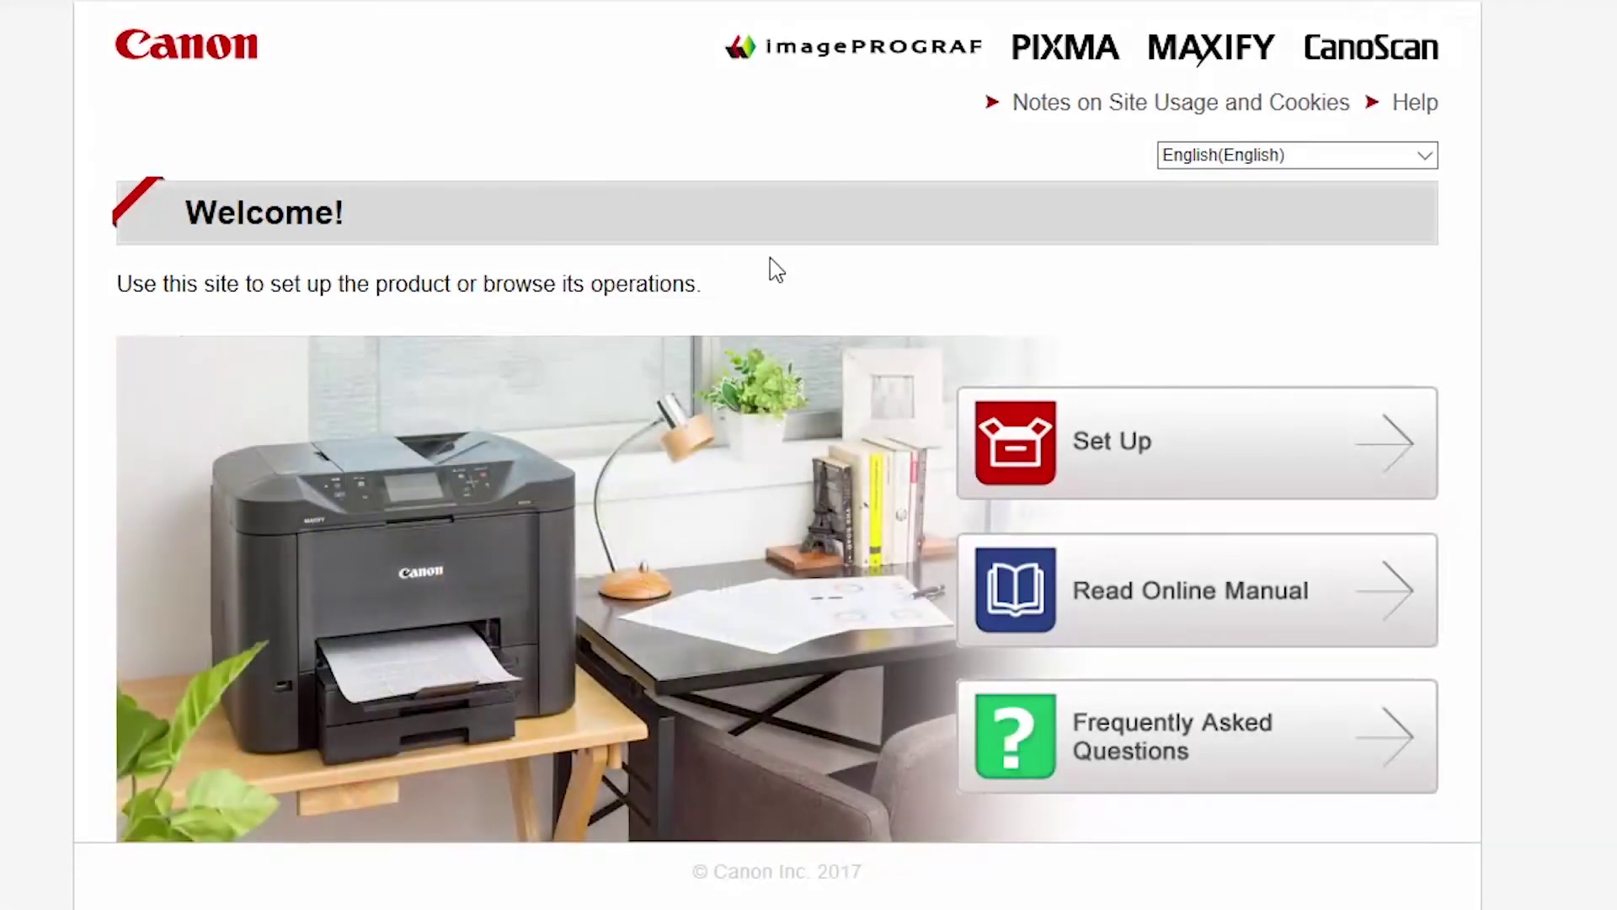
Start Set Up on the Canon site and submit TS9120 as the product name.
{"action": "left_click", "coordinate": [1112, 442]}
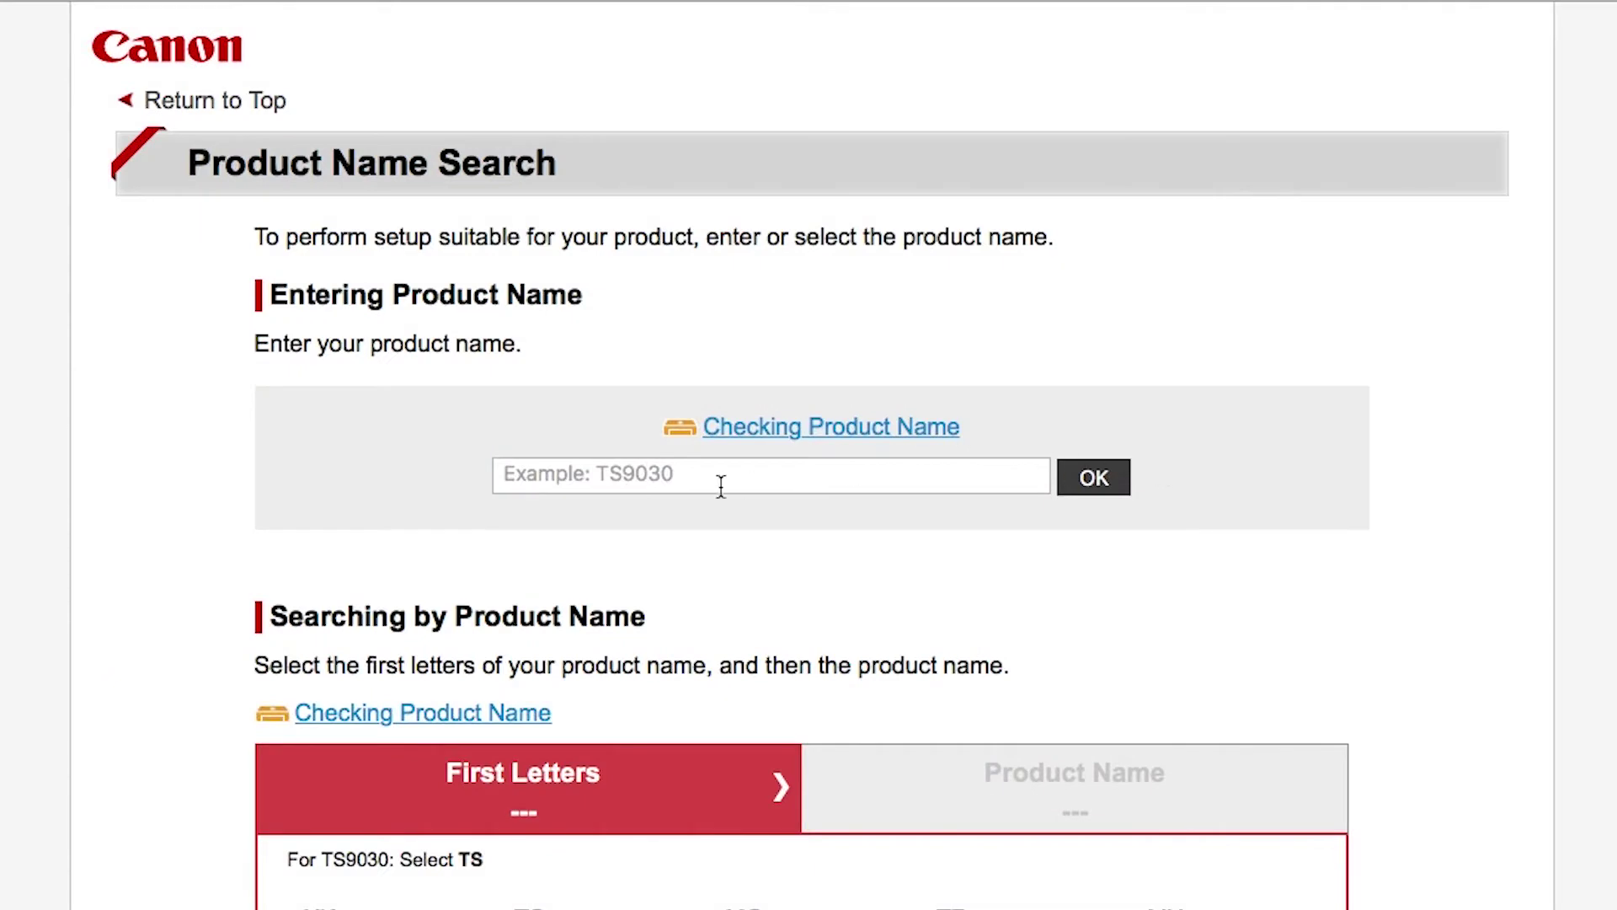
{"action": "left_click", "coordinate": [655, 481]}
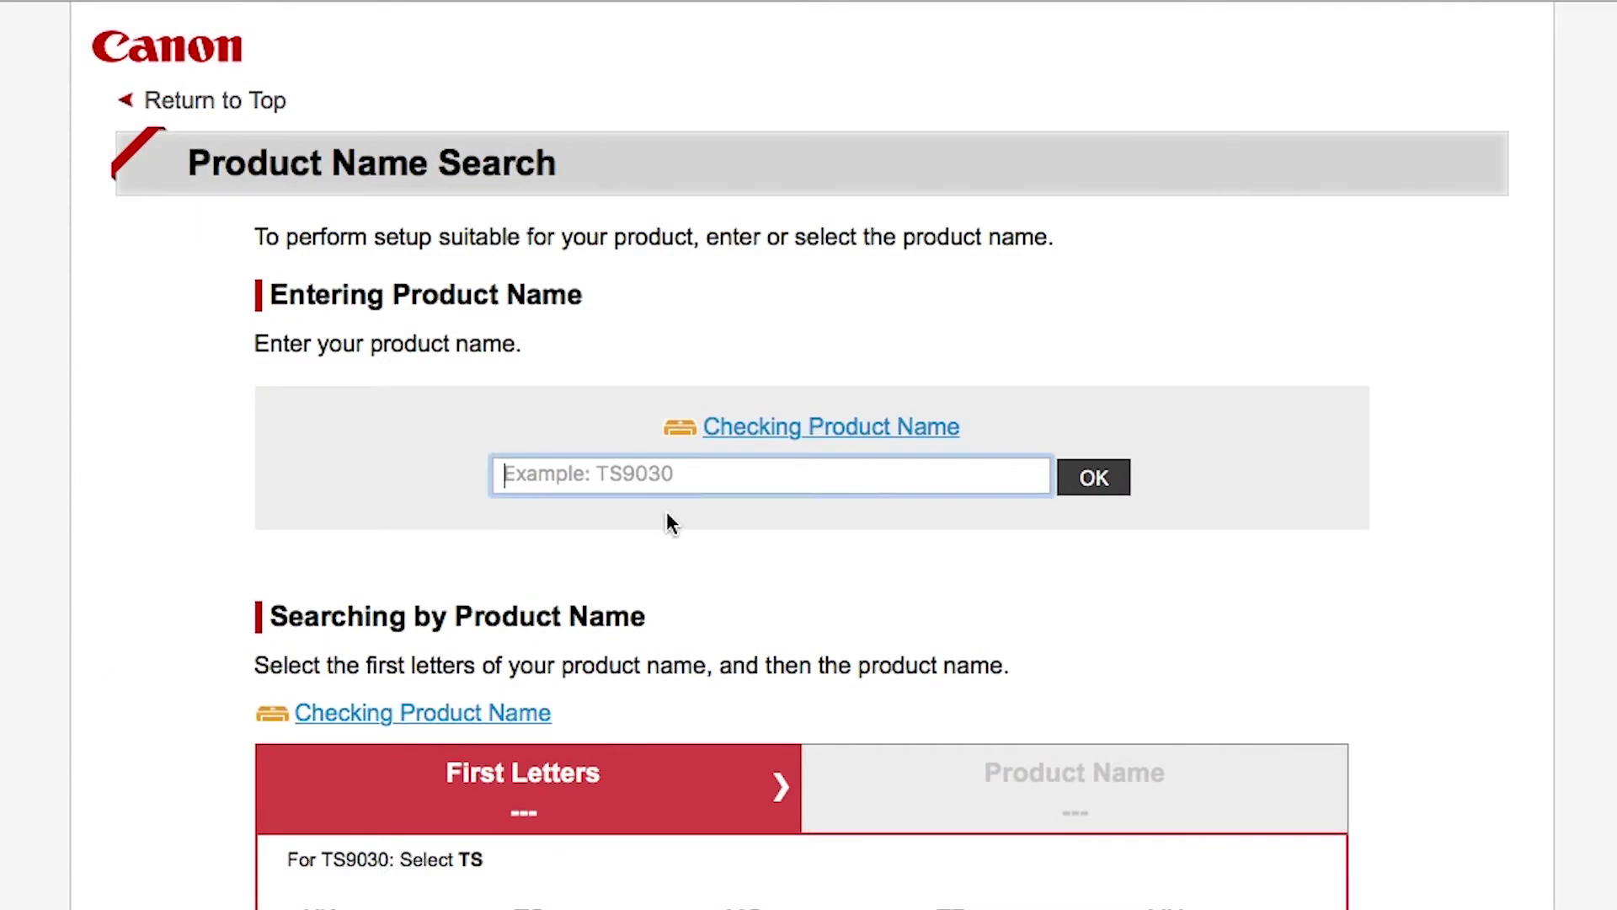
{"action": "type", "text": "TS9120"}
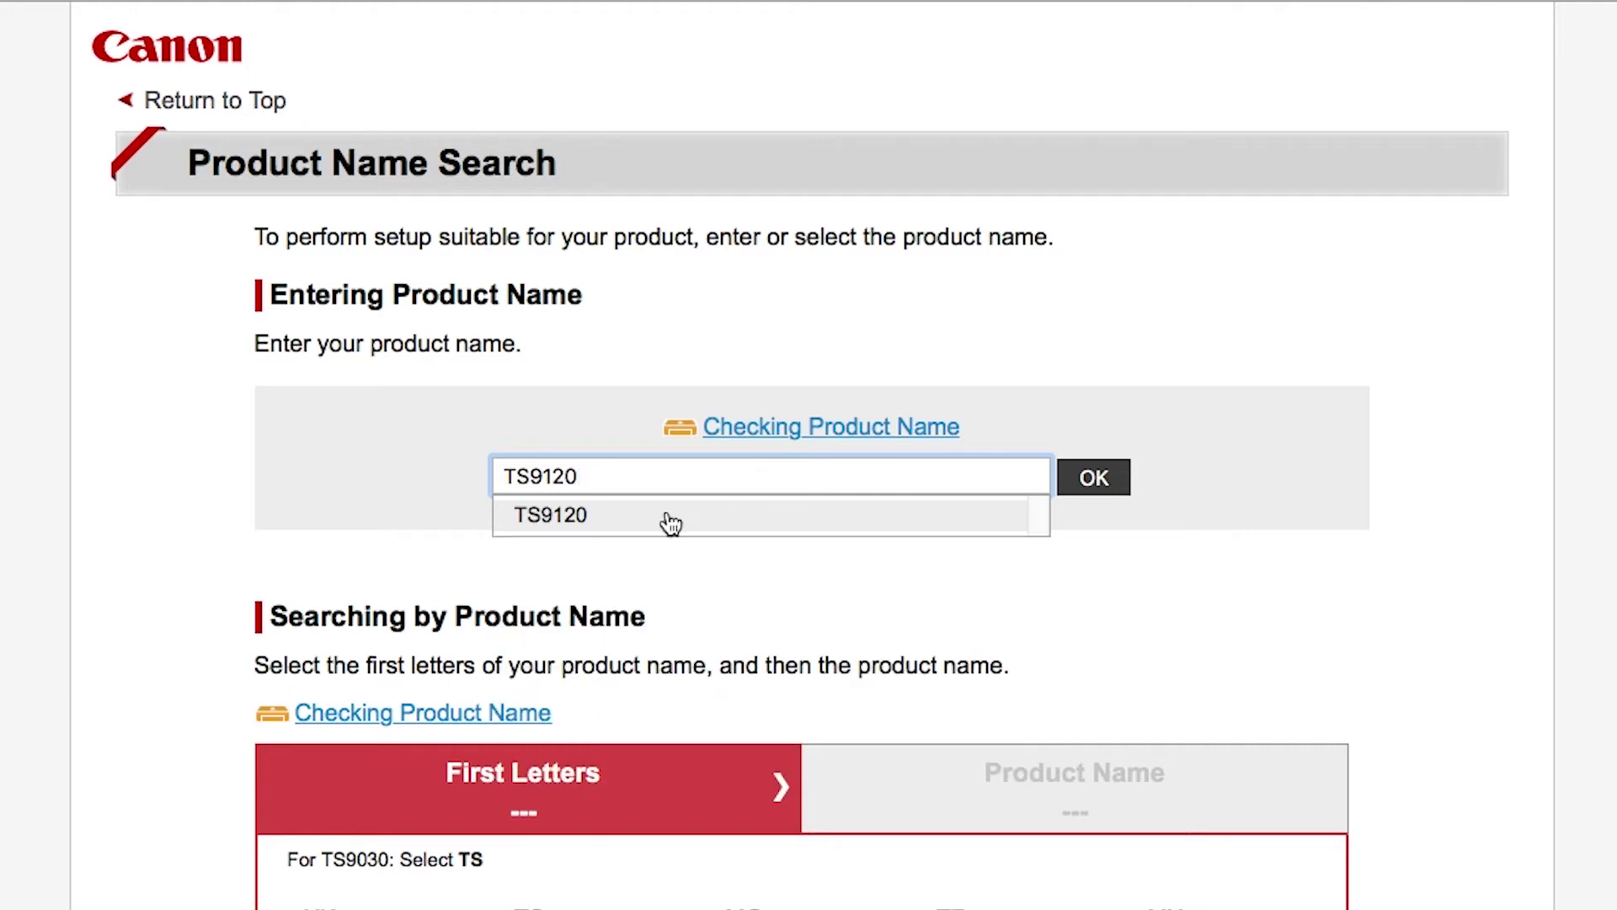
{"action": "left_click", "coordinate": [665, 516]}
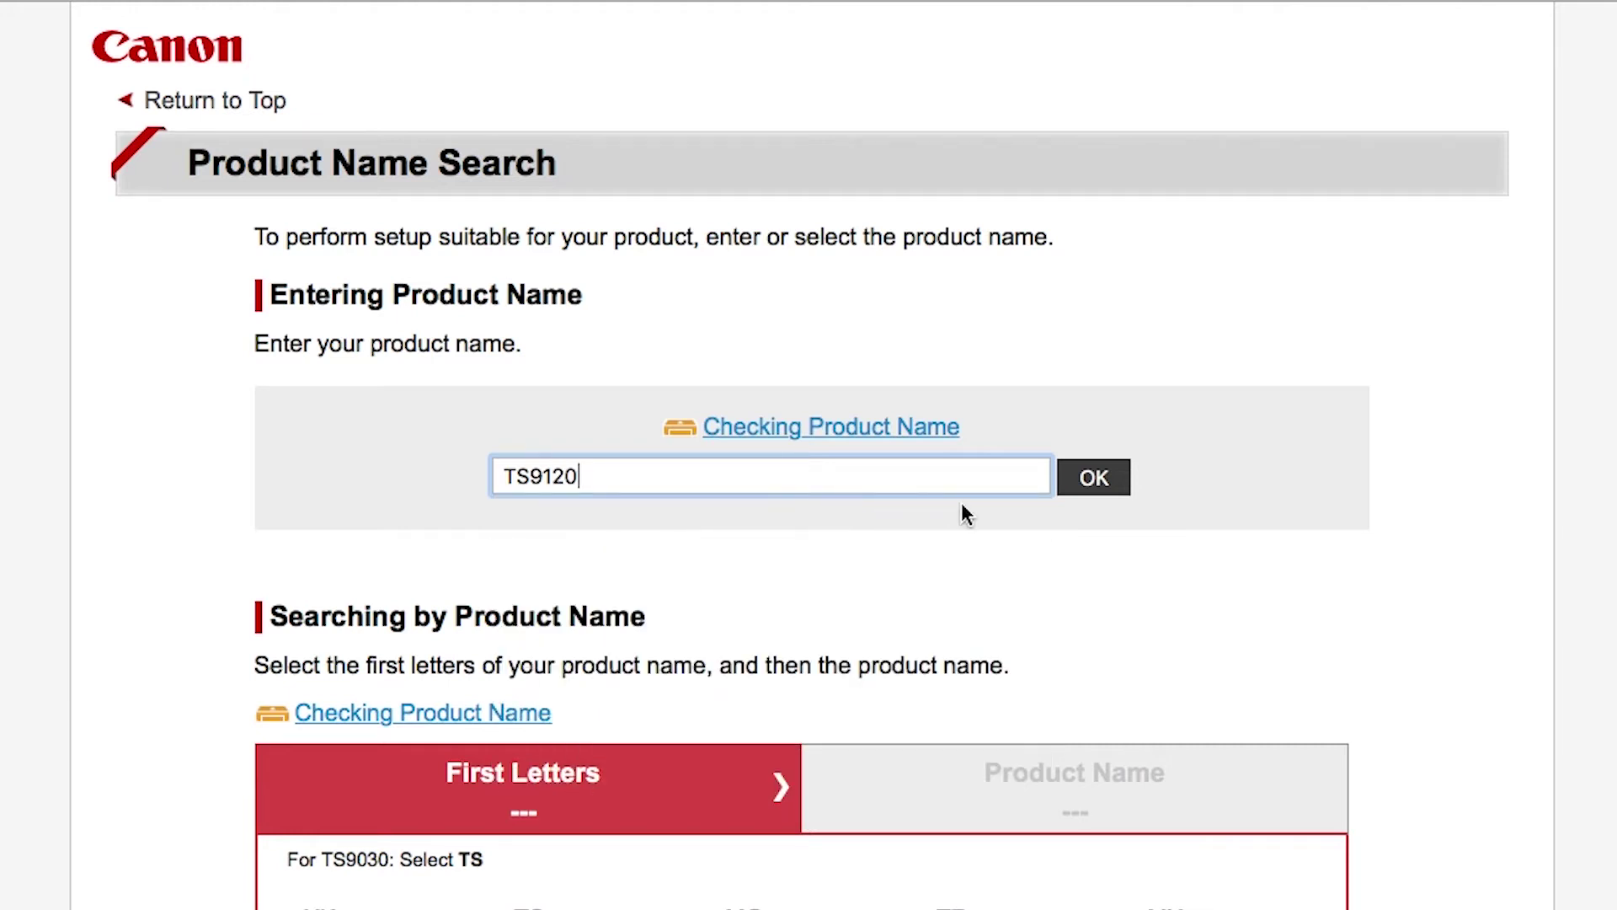
{"action": "left_click", "coordinate": [1088, 484]}
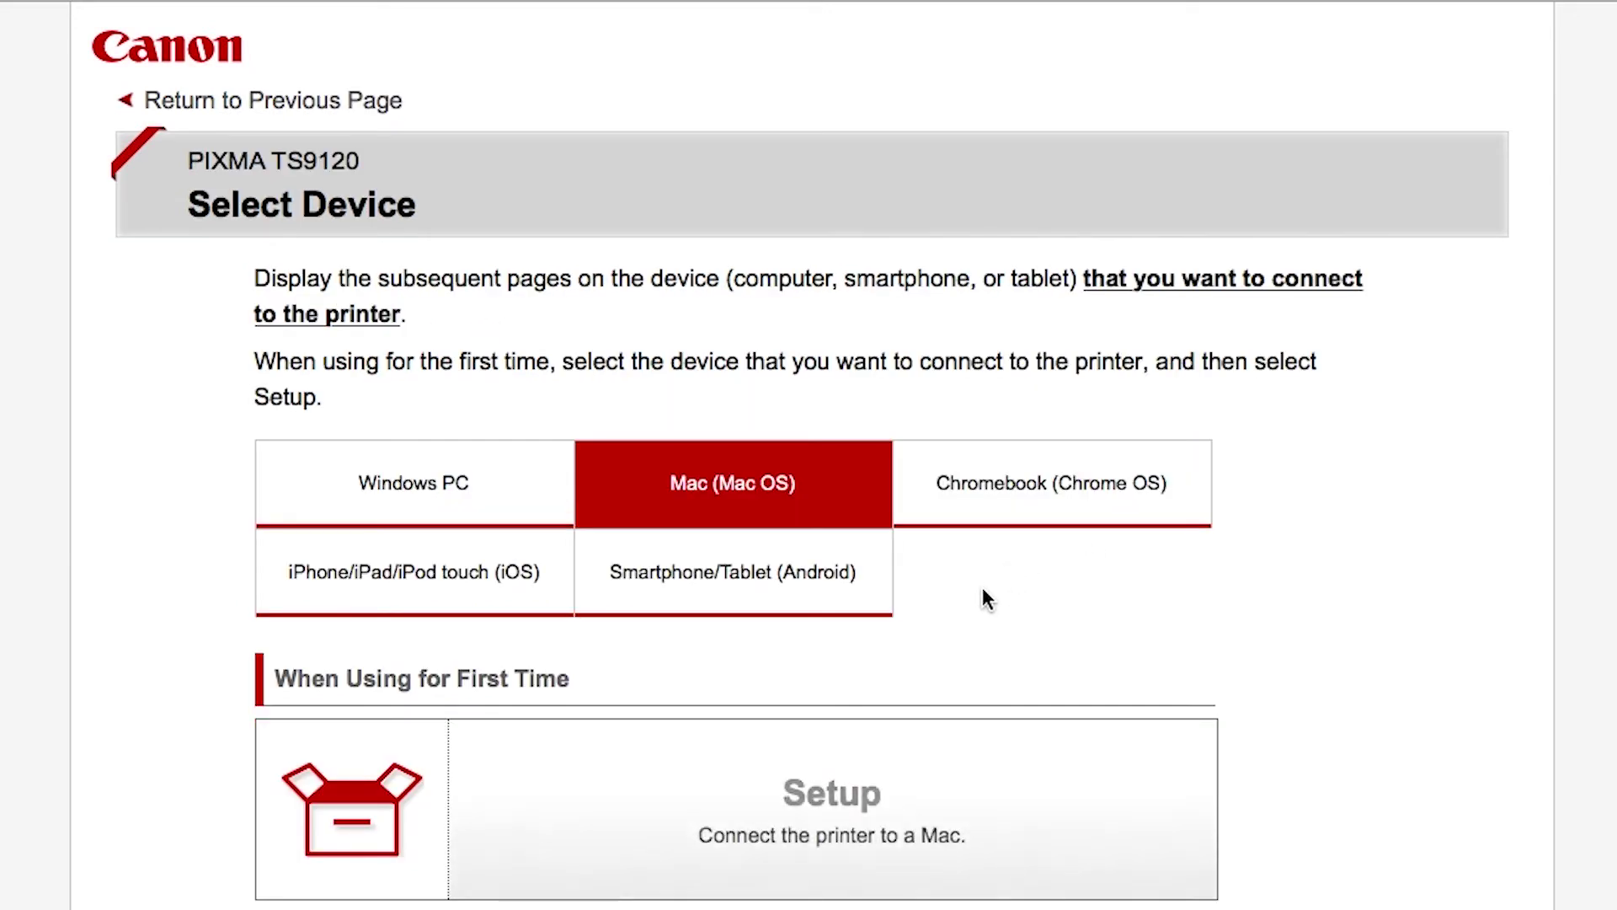
Choose Mac setup and download mac-ts9100-1_0-mcd.dmg (9.9 MB).
{"action": "left_click", "coordinate": [910, 798]}
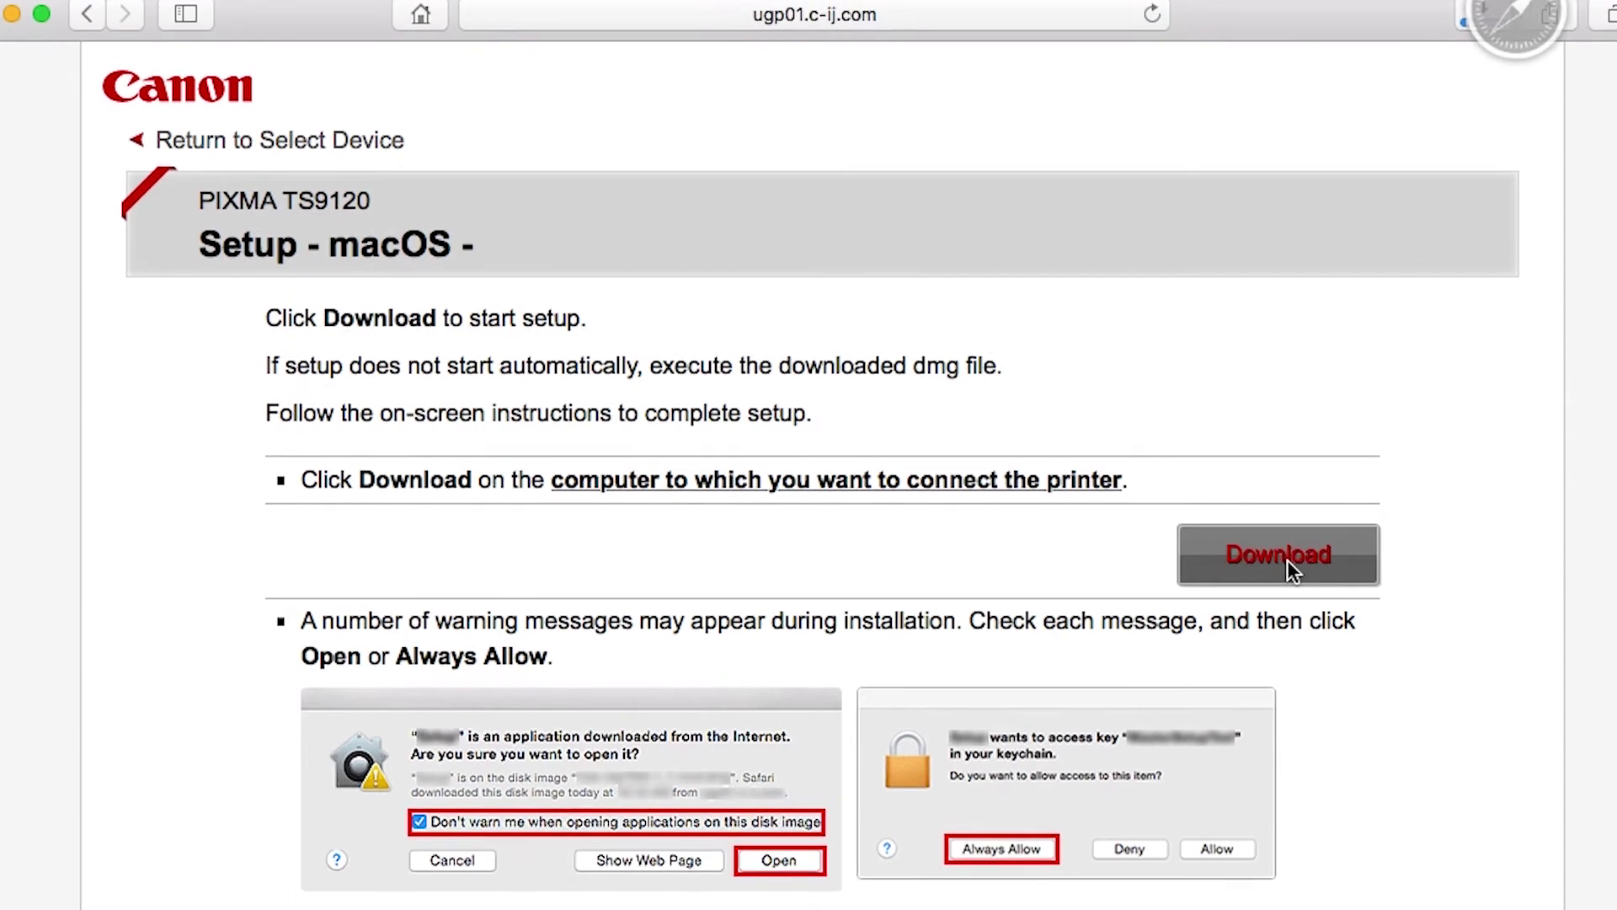
{"action": "left_click", "coordinate": [1291, 532]}
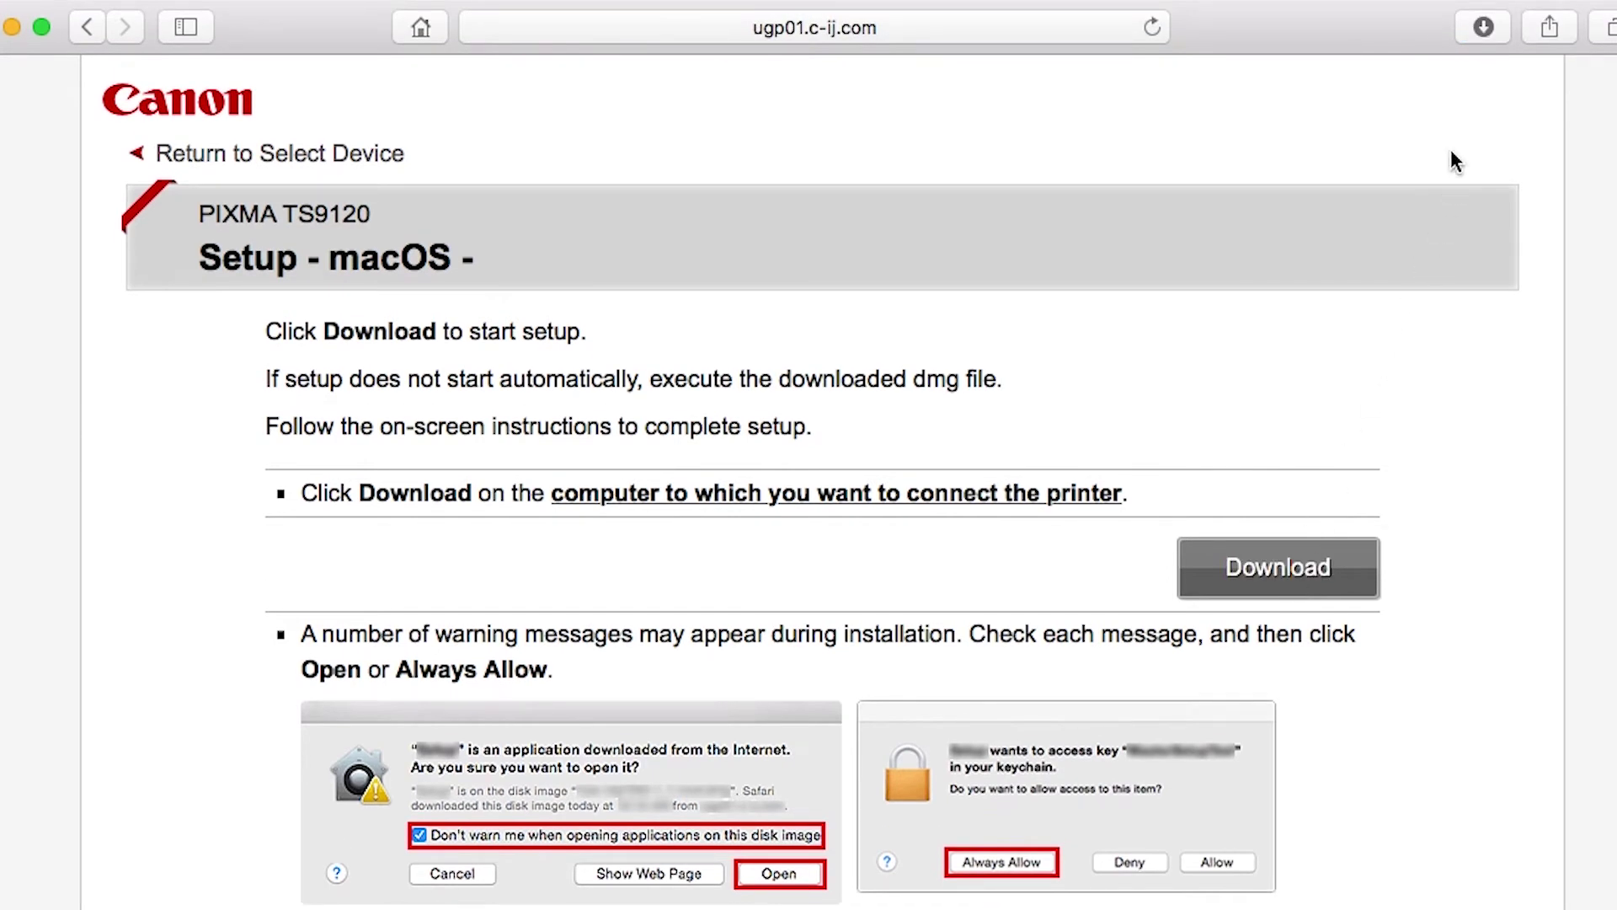
{"action": "left_click", "coordinate": [1480, 32]}
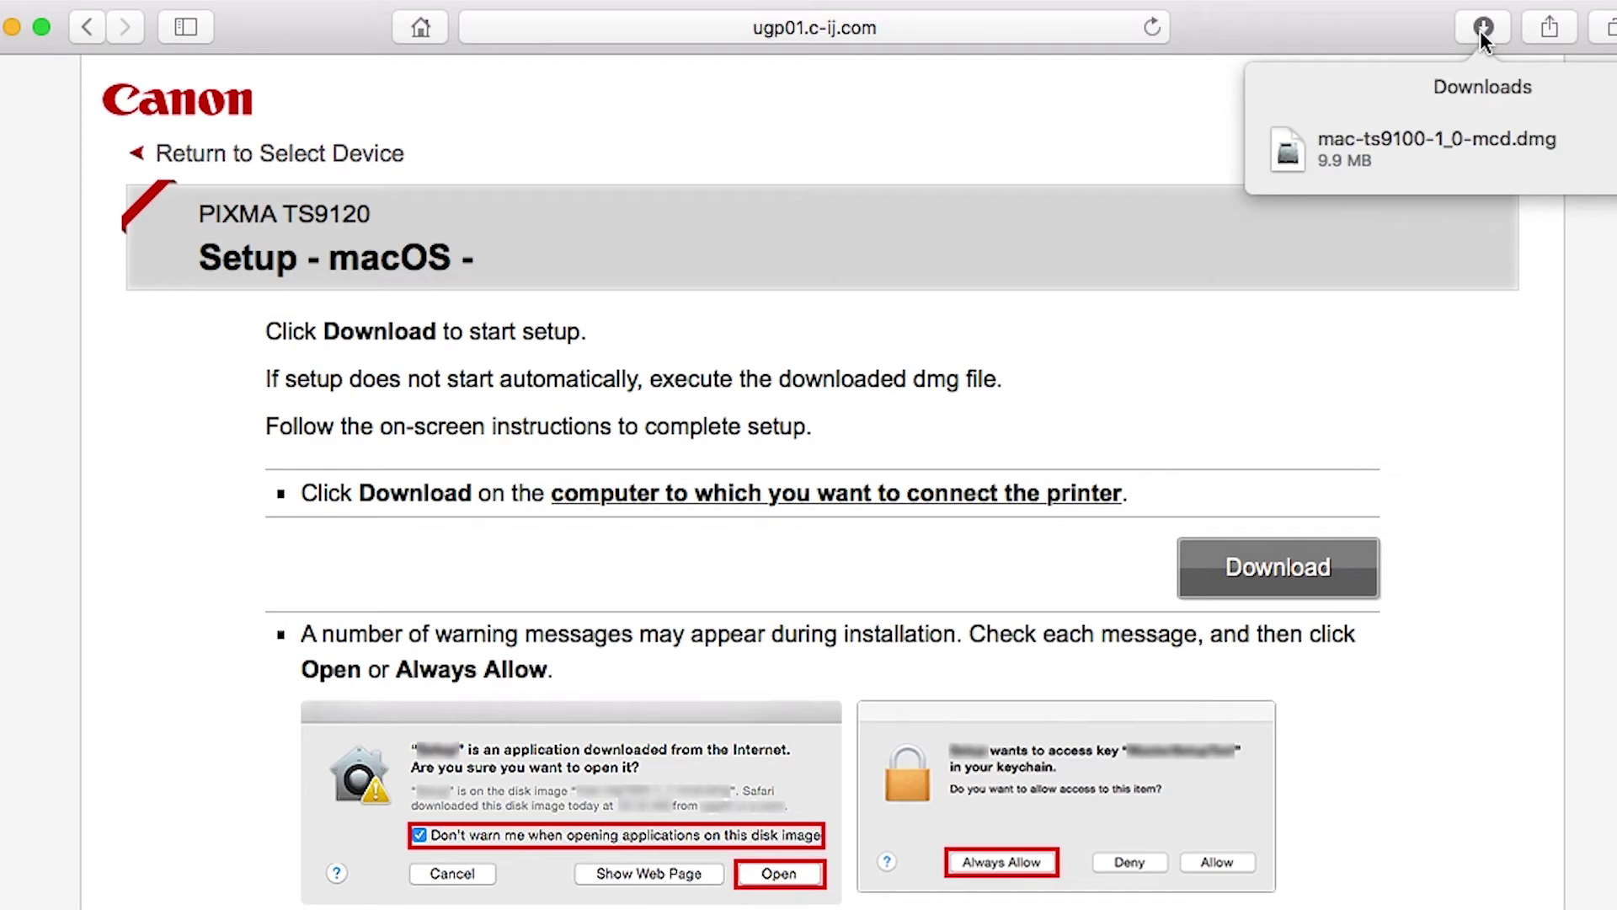
Open mac-ts9100-1_0-mcd.dmg from Downloads and confirm launching its Setup application.
{"action": "double_click", "coordinate": [1458, 140]}
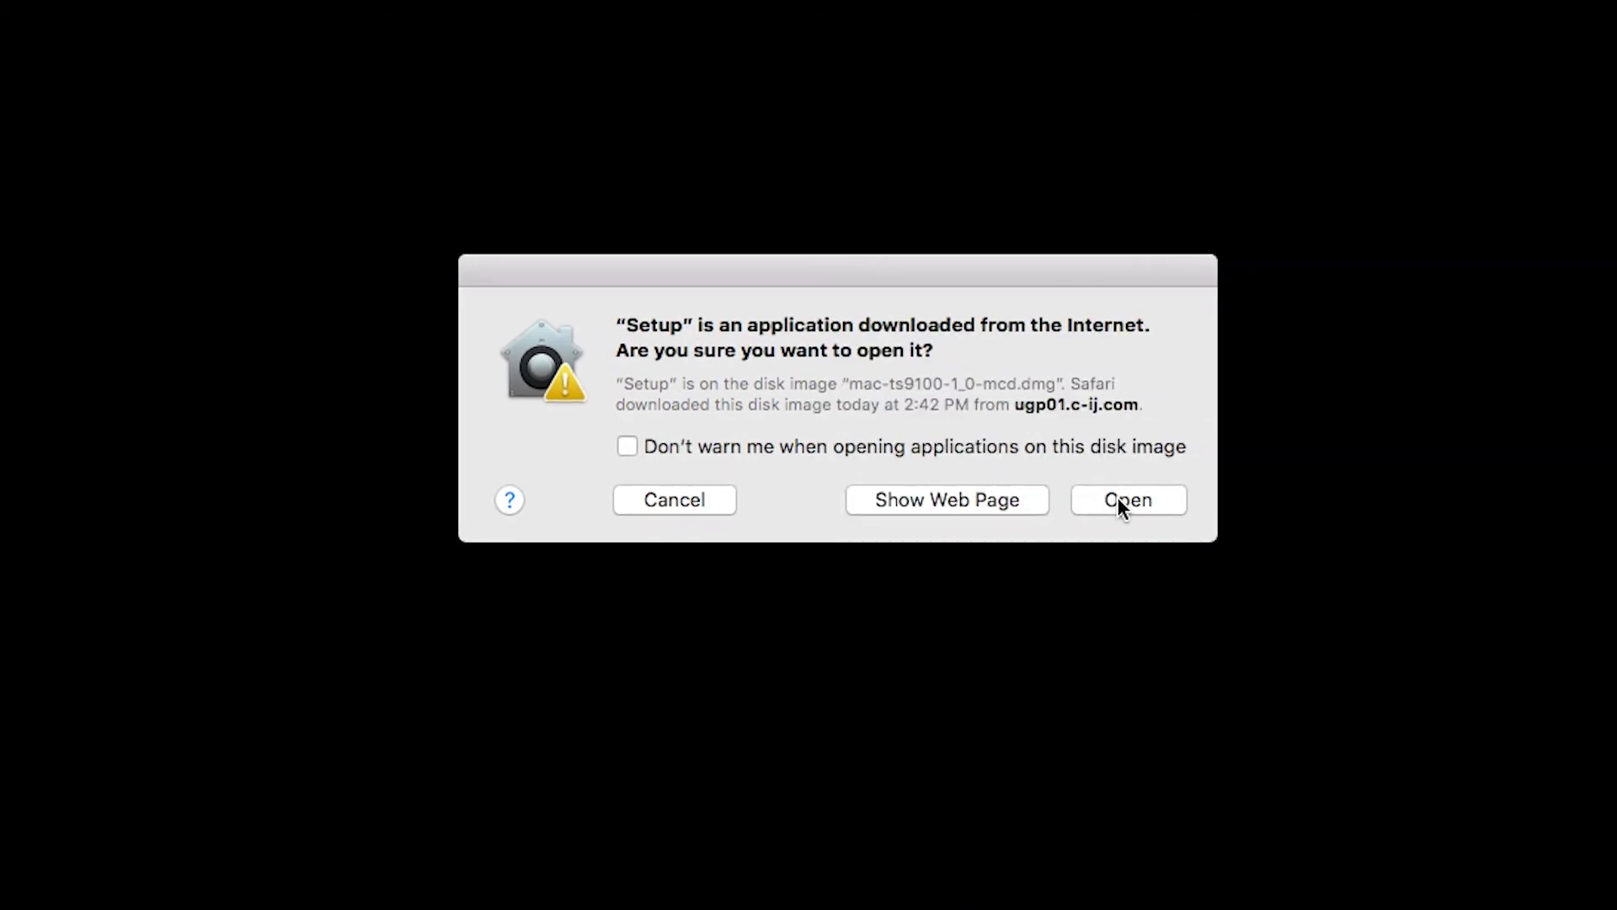
{"action": "left_click", "coordinate": [1118, 499]}
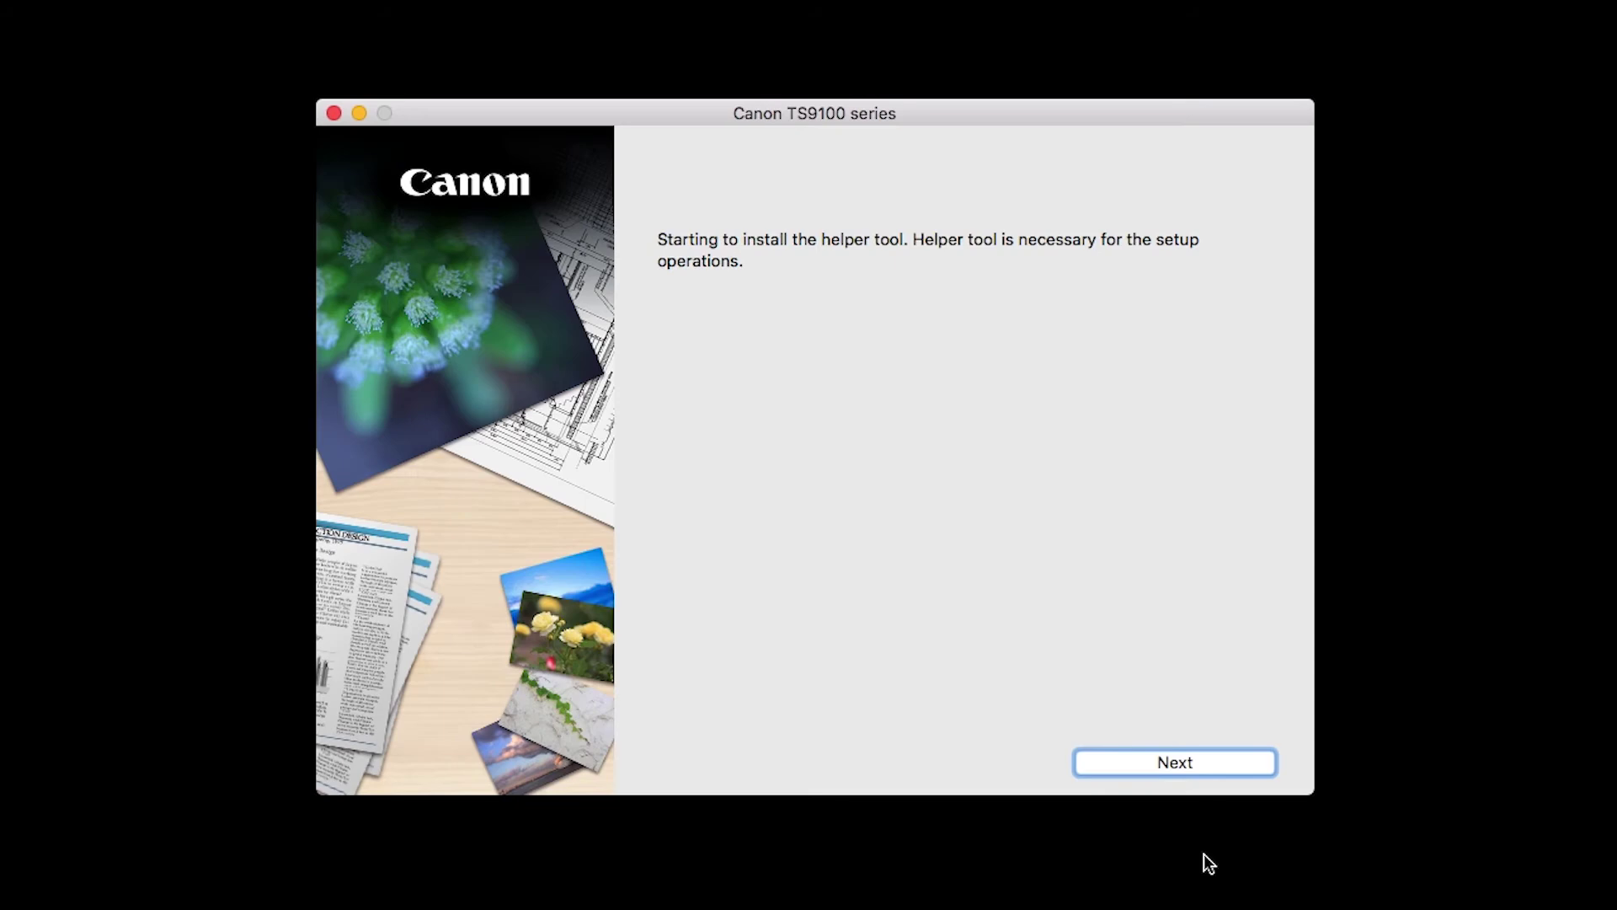
Install the Canon helper tool, authorising it with the administrator password.
{"action": "left_click", "coordinate": [1179, 763]}
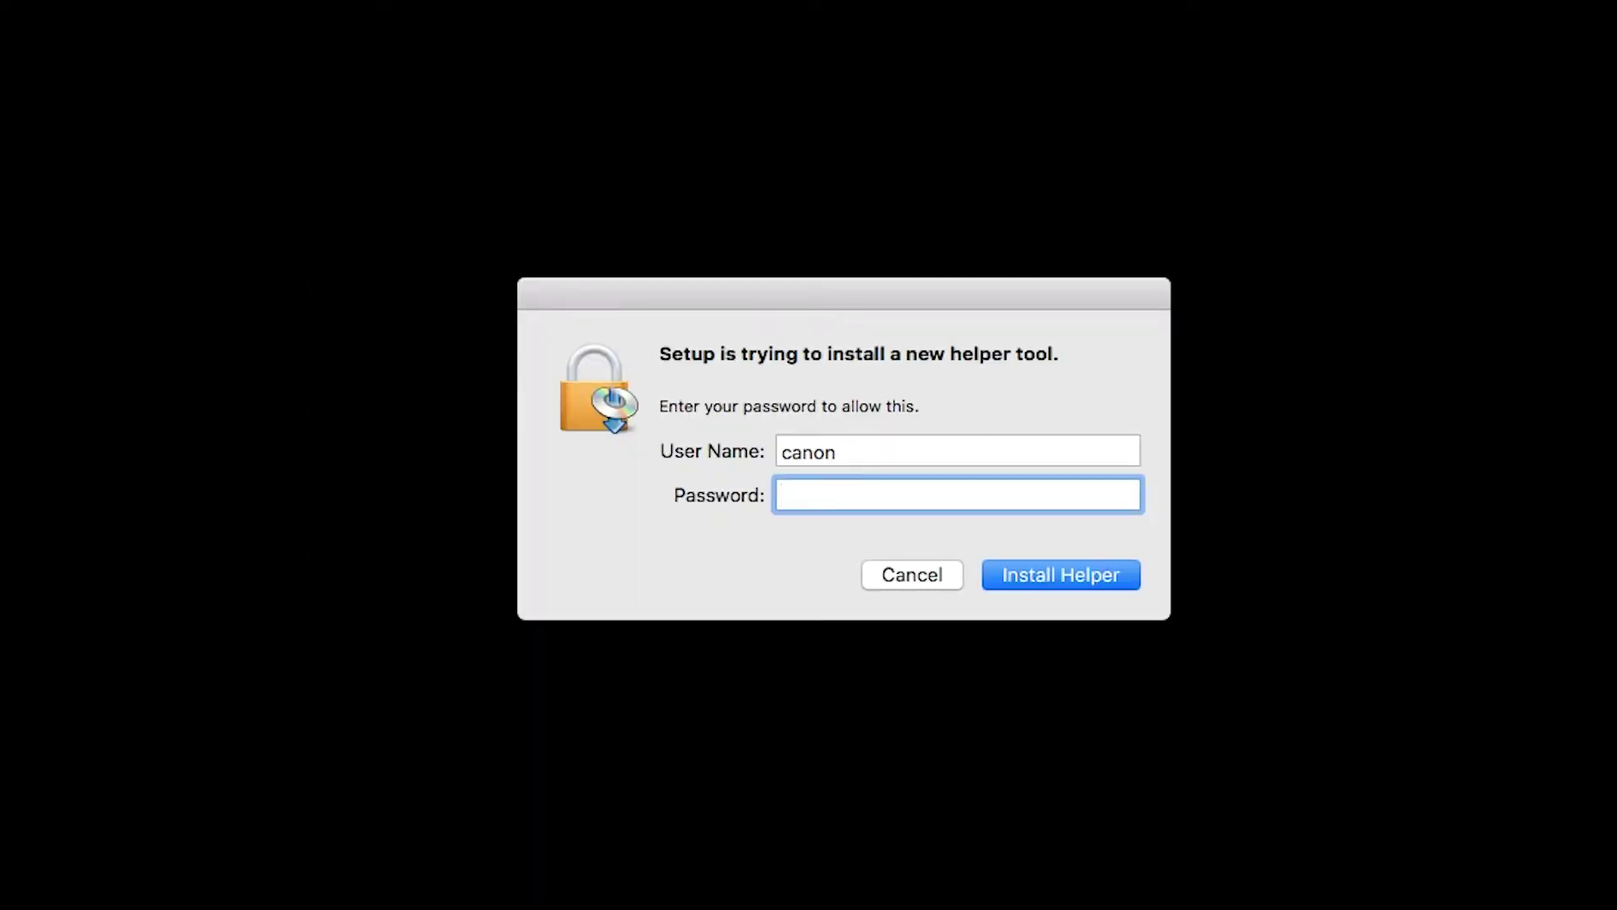
{"action": "type", "text": "••••••••"}
{"action": "left_click", "coordinate": [1070, 583]}
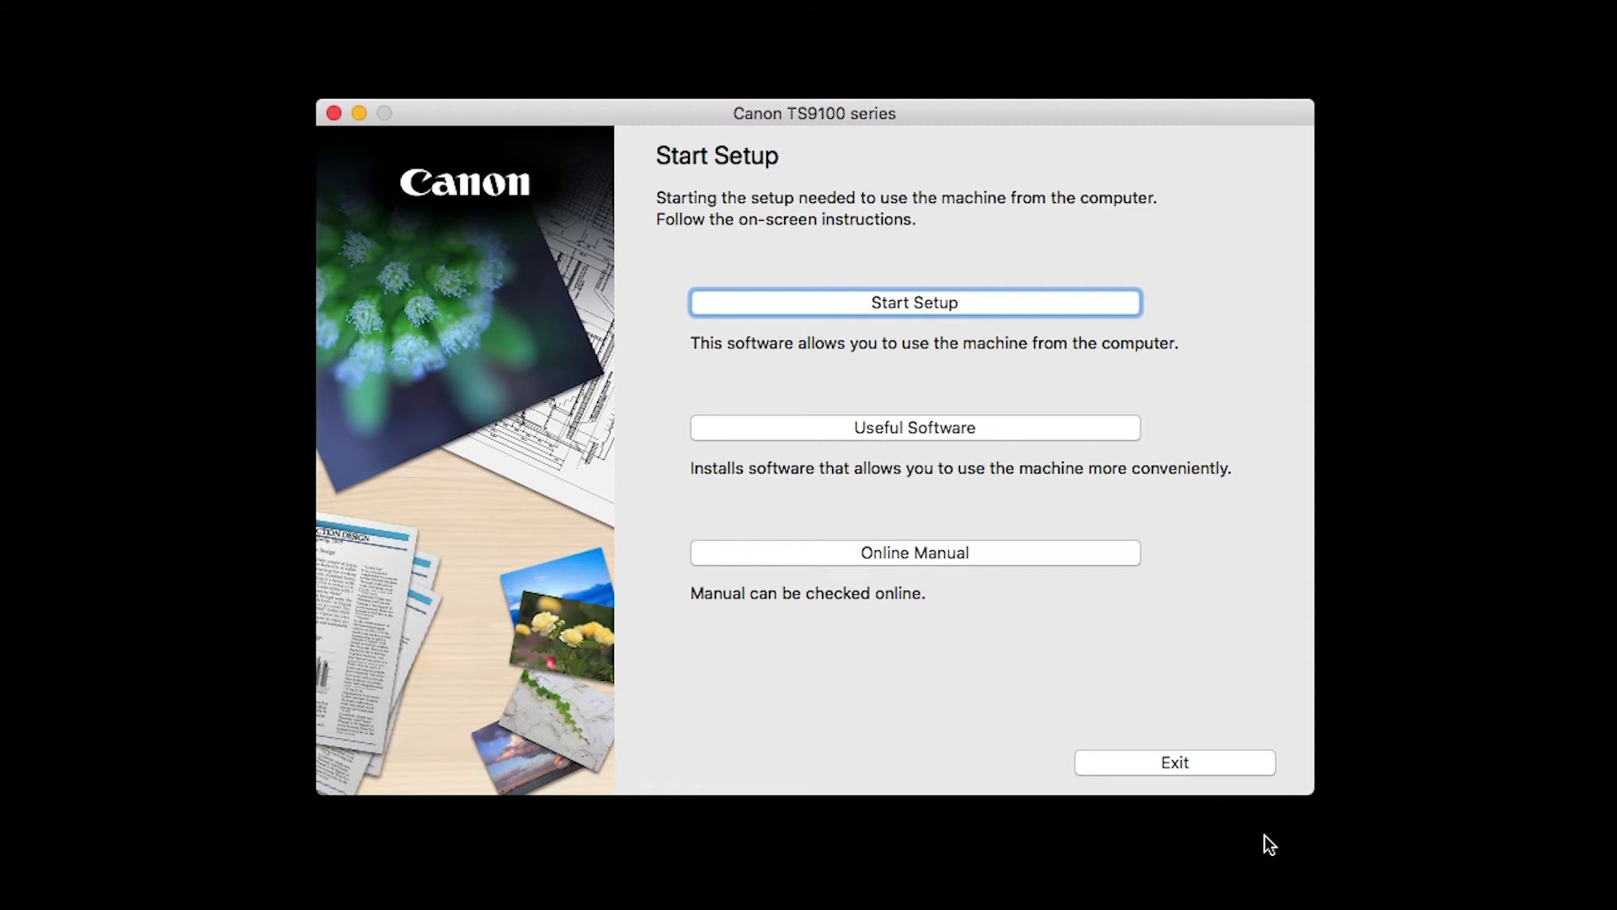
Start Setup, then pick United States as the country and continue.
{"action": "left_click", "coordinate": [1086, 311]}
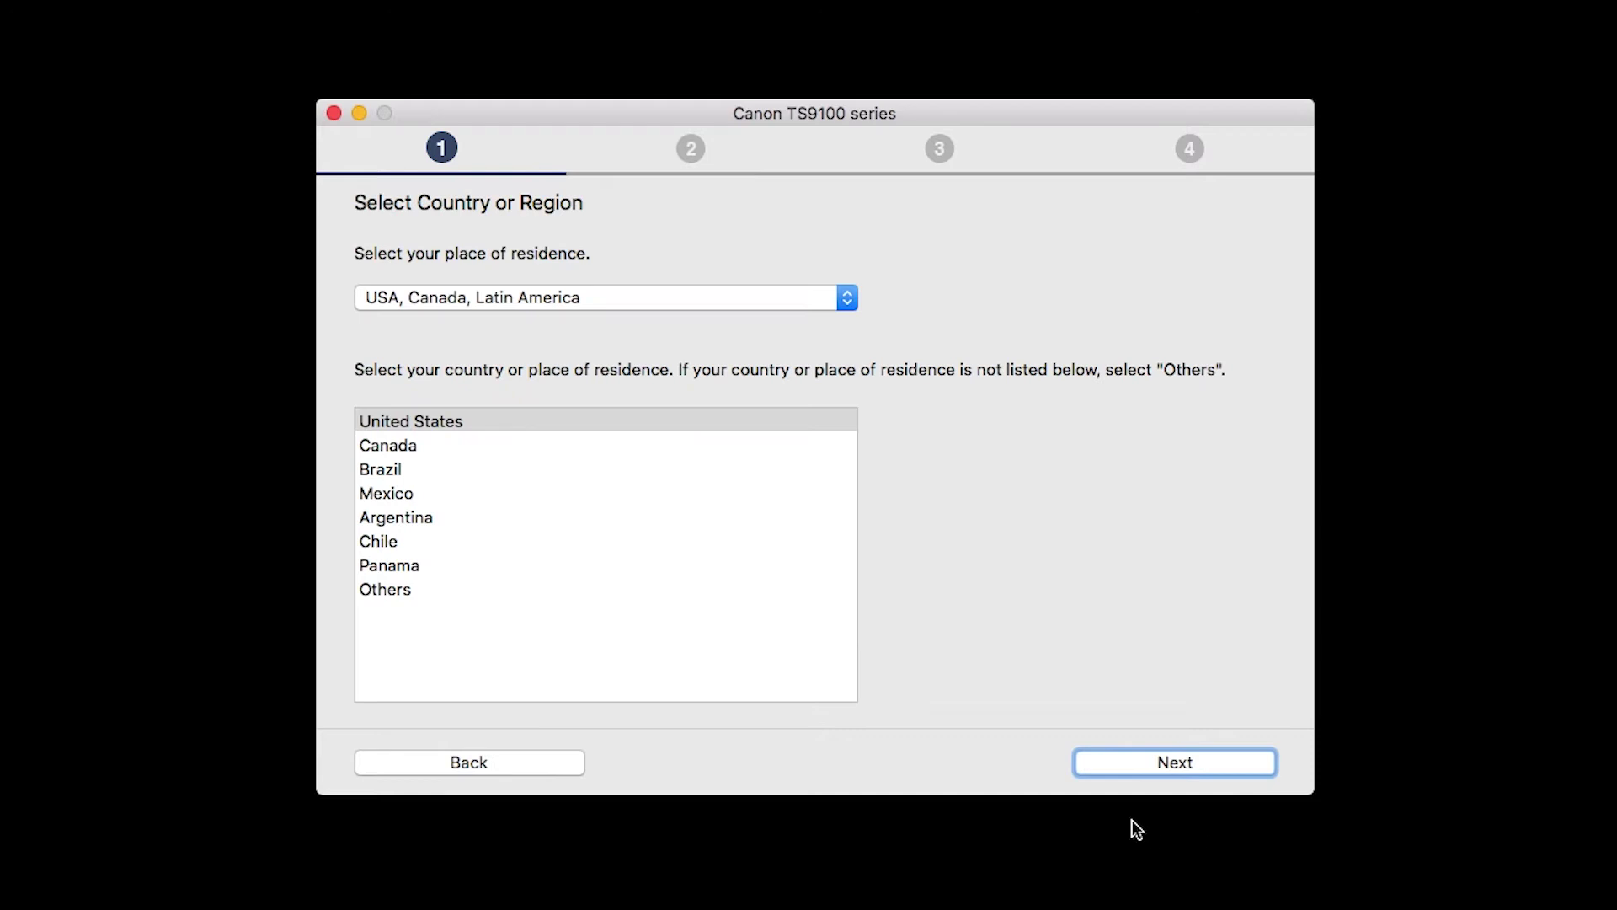
{"action": "left_click", "coordinate": [700, 423]}
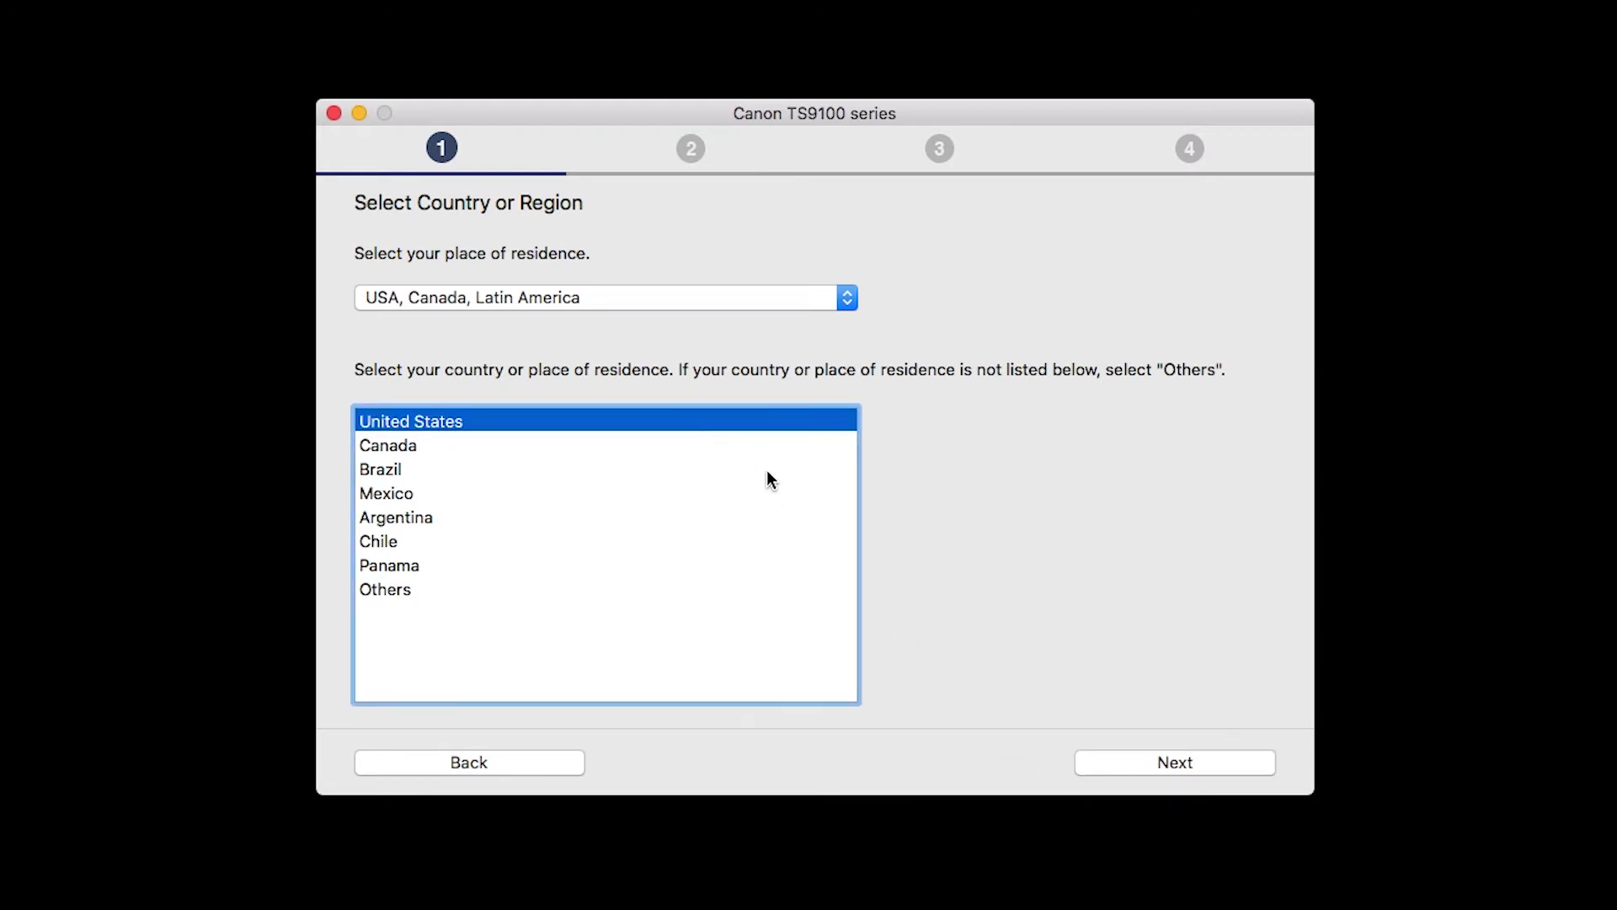
{"action": "left_click", "coordinate": [1175, 762]}
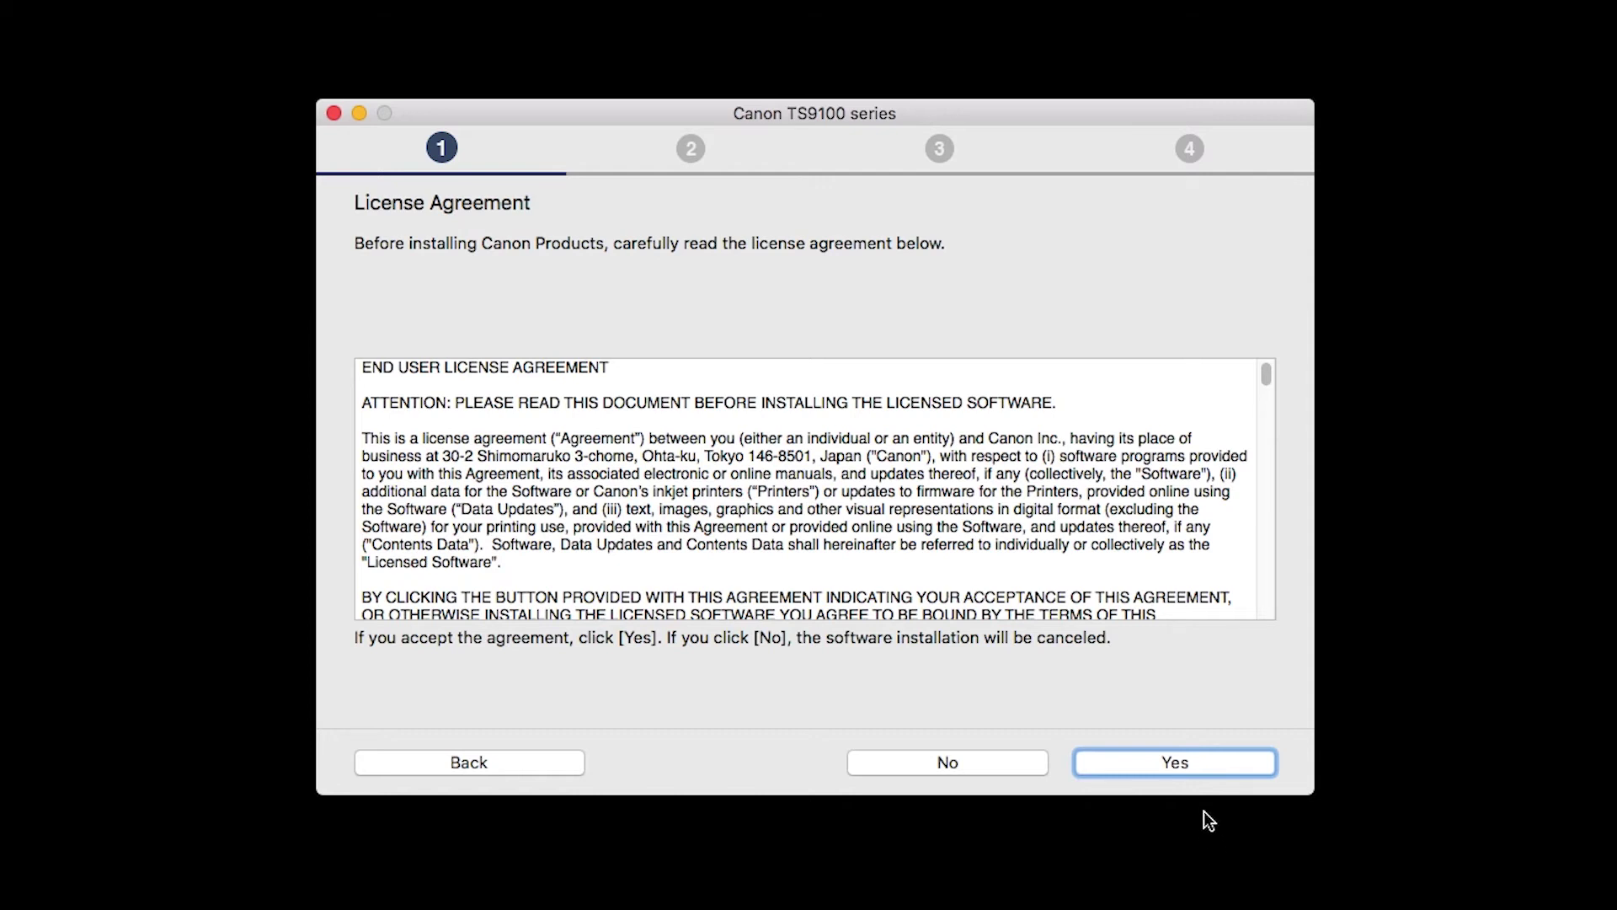
Answer Yes to the License Agreement and Agree to the Extended Survey Program.
{"action": "left_click", "coordinate": [1200, 765]}
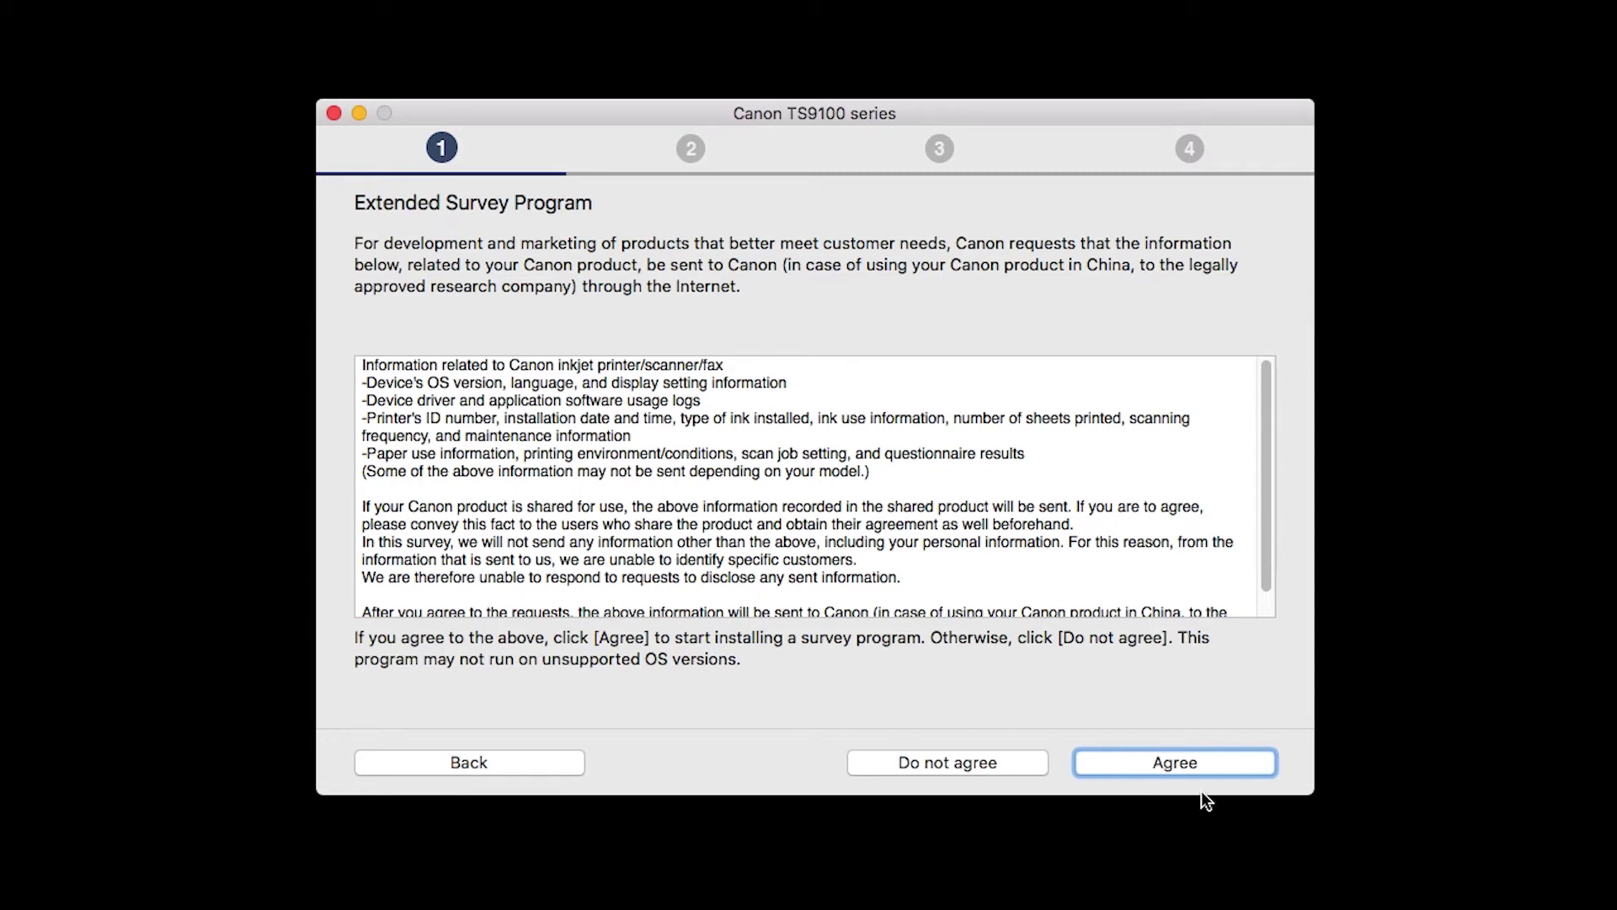
{"action": "left_click", "coordinate": [1199, 761]}
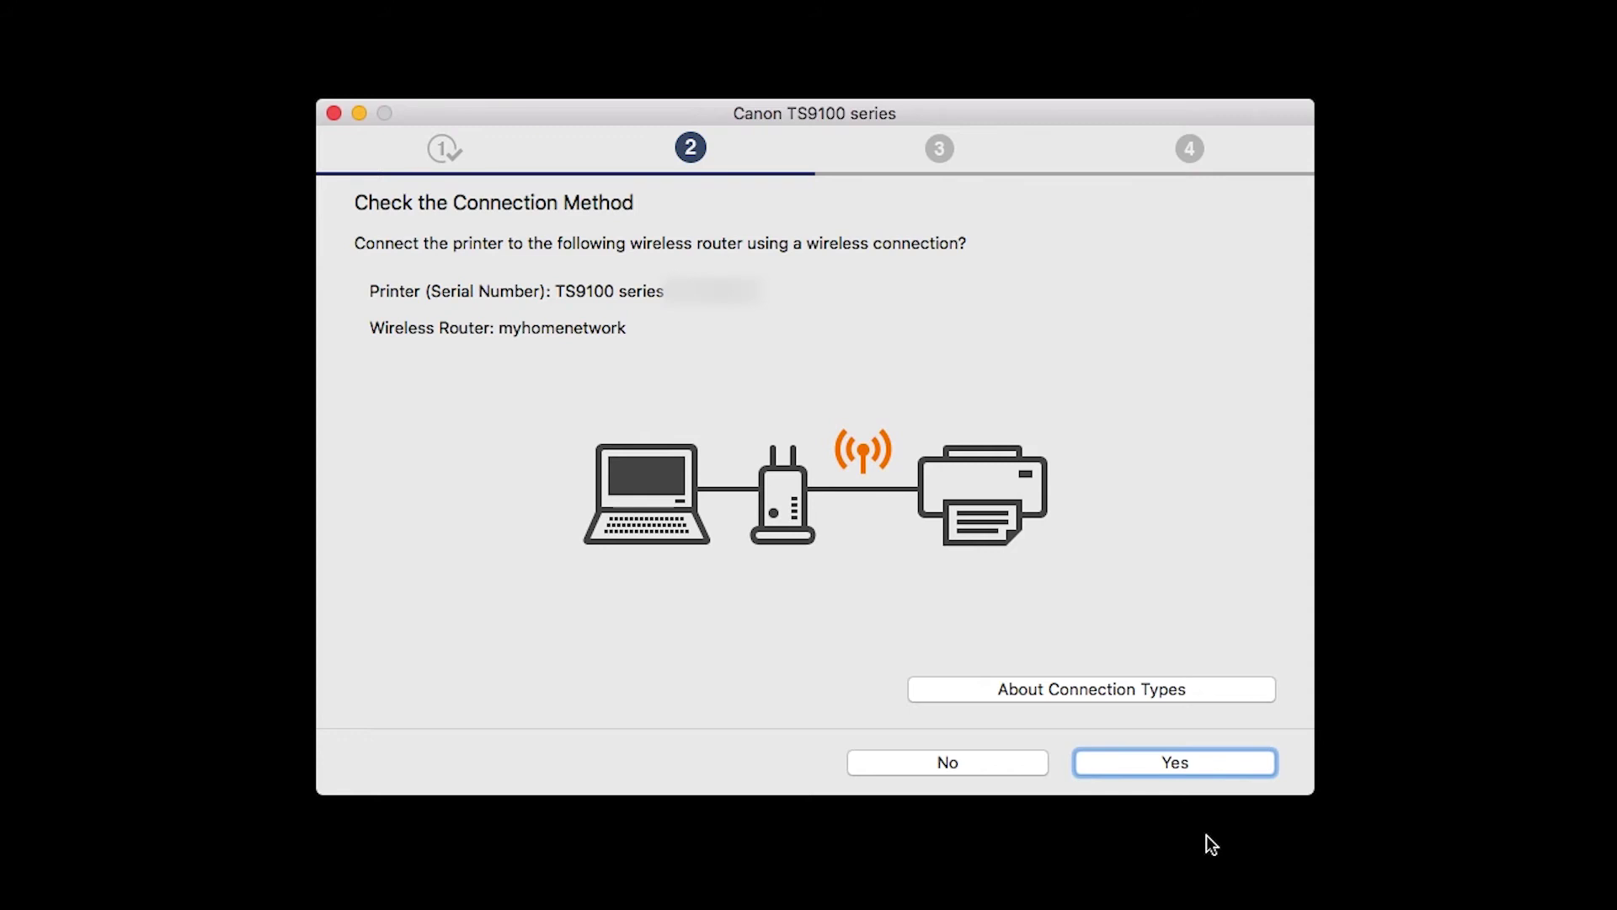
Confirm wireless connection, select myhomenetwork_2.4Ghz, paste its network key and connect.
{"action": "left_click", "coordinate": [1199, 765]}
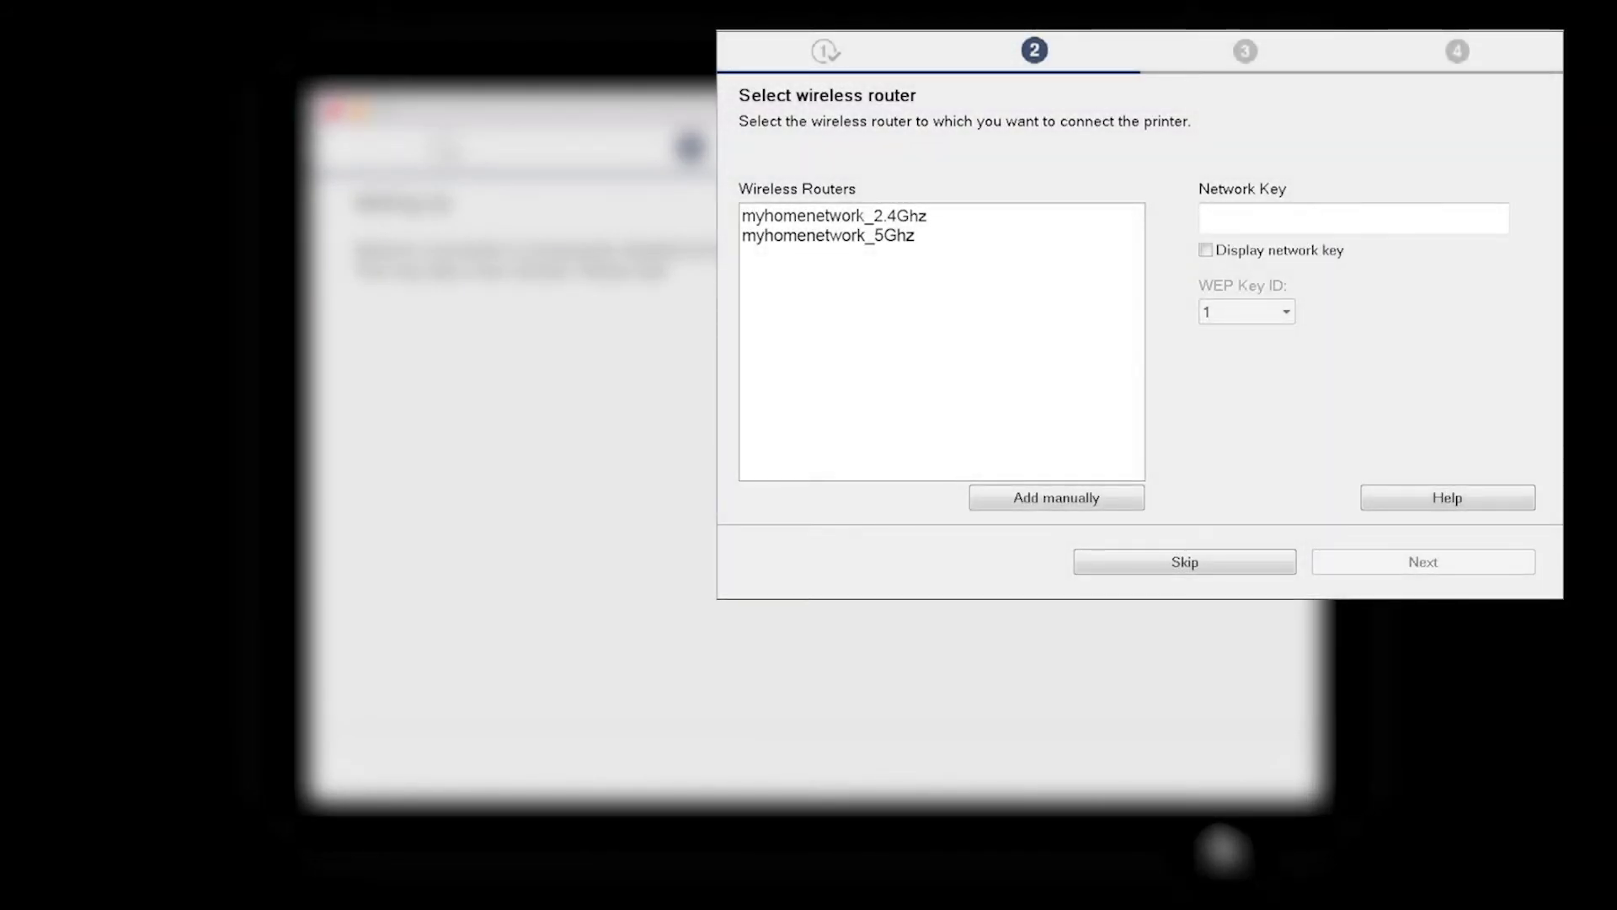
{"action": "left_click", "coordinate": [833, 216]}
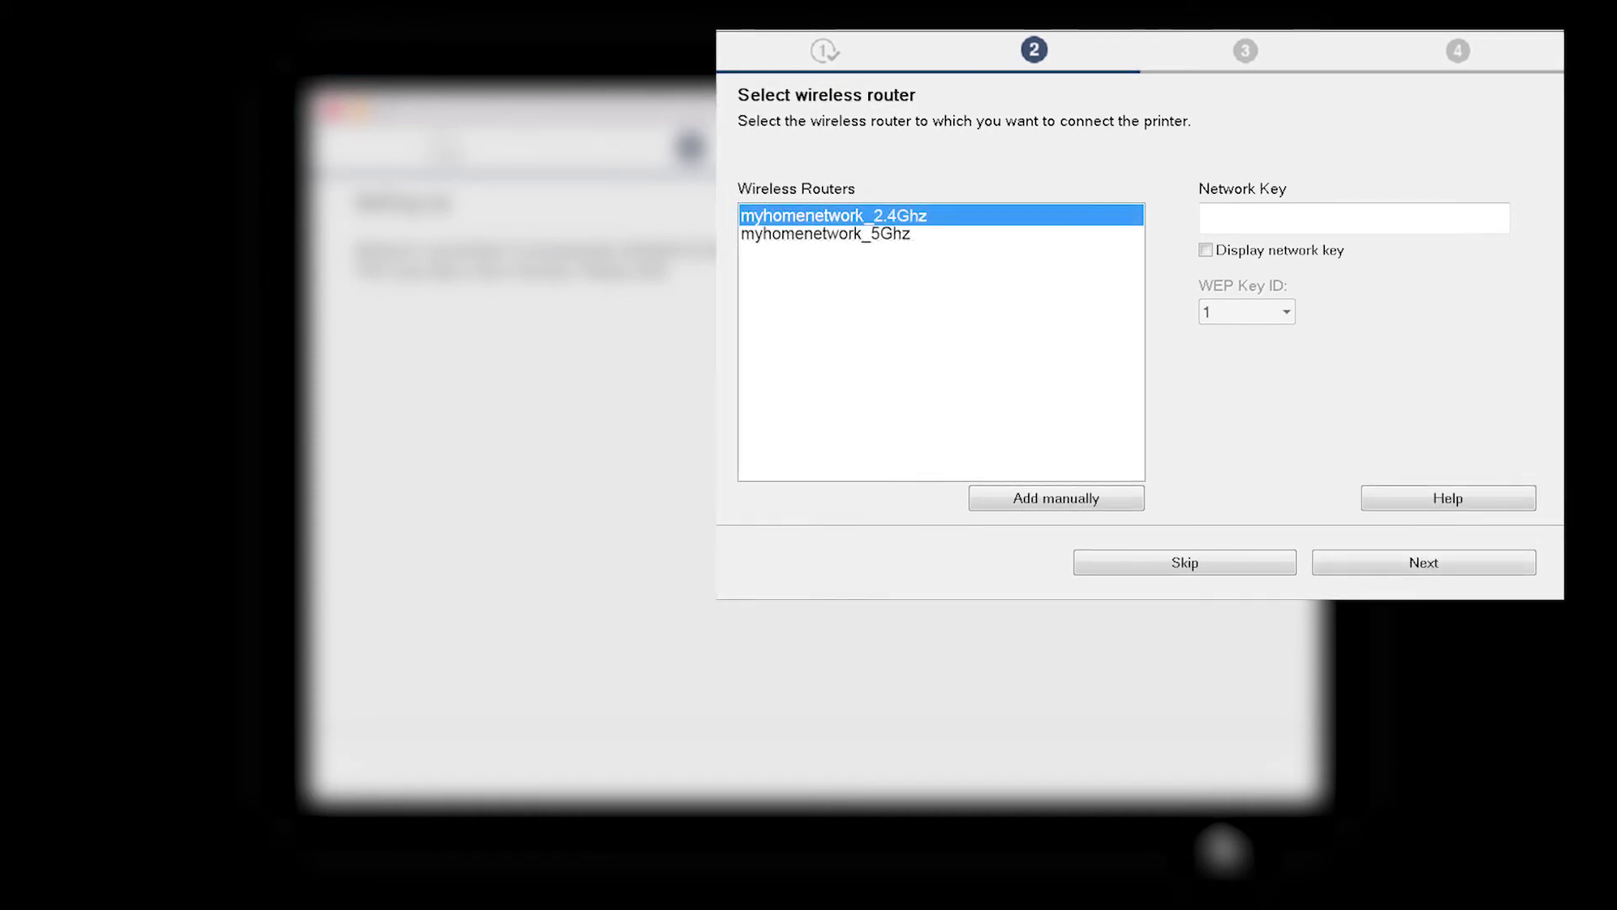
{"action": "key", "text": "ctrl+v"}
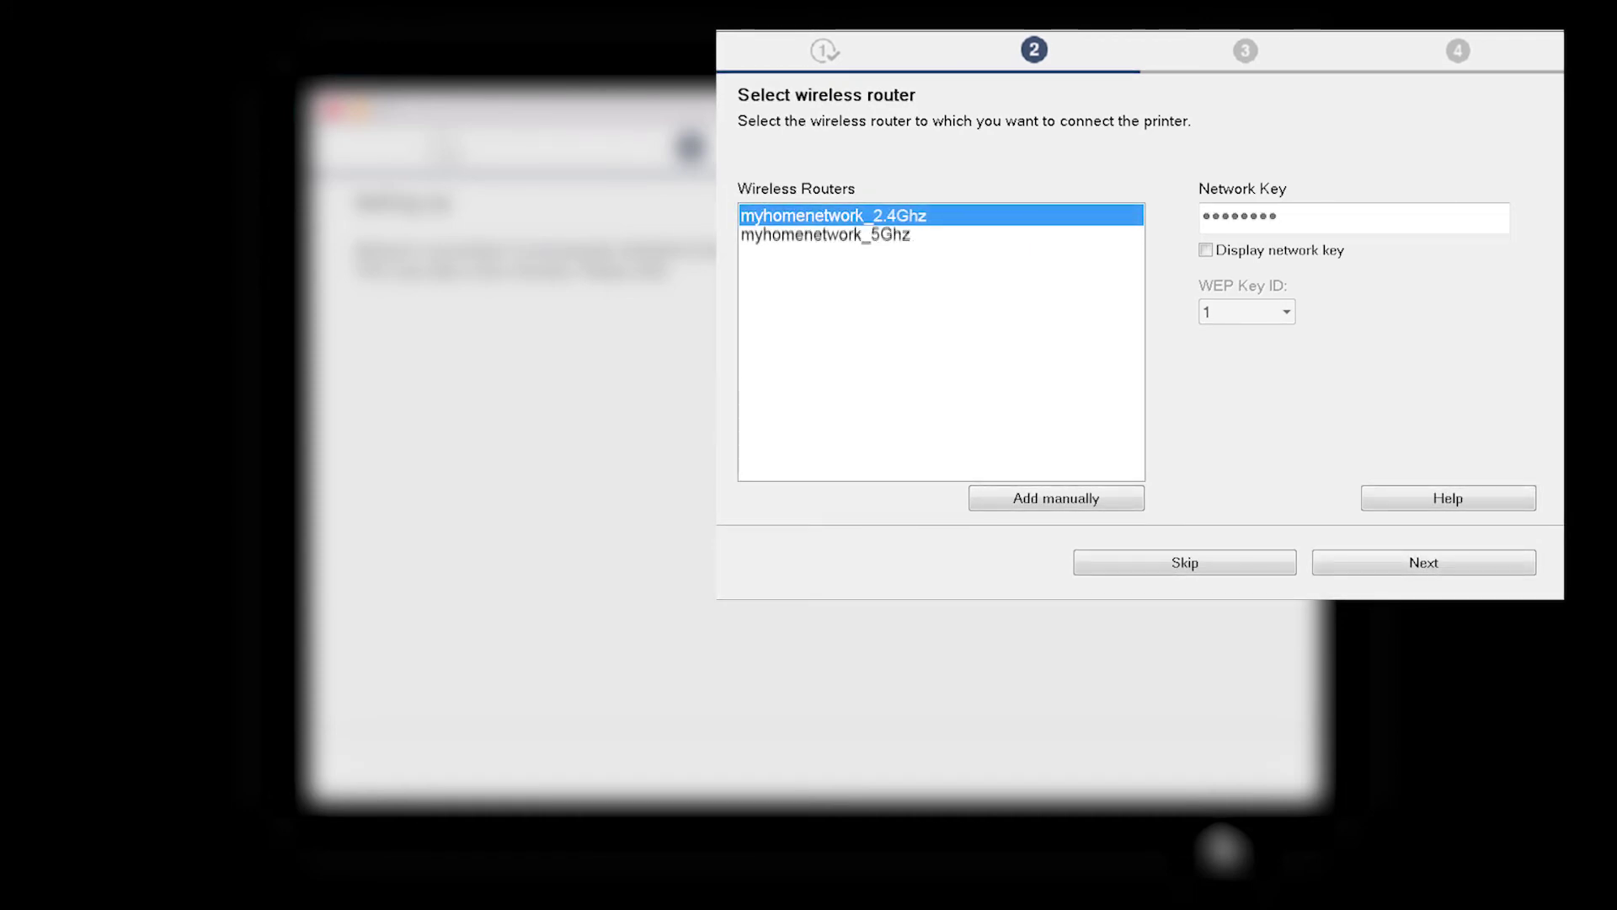
{"action": "left_click", "coordinate": [1432, 562]}
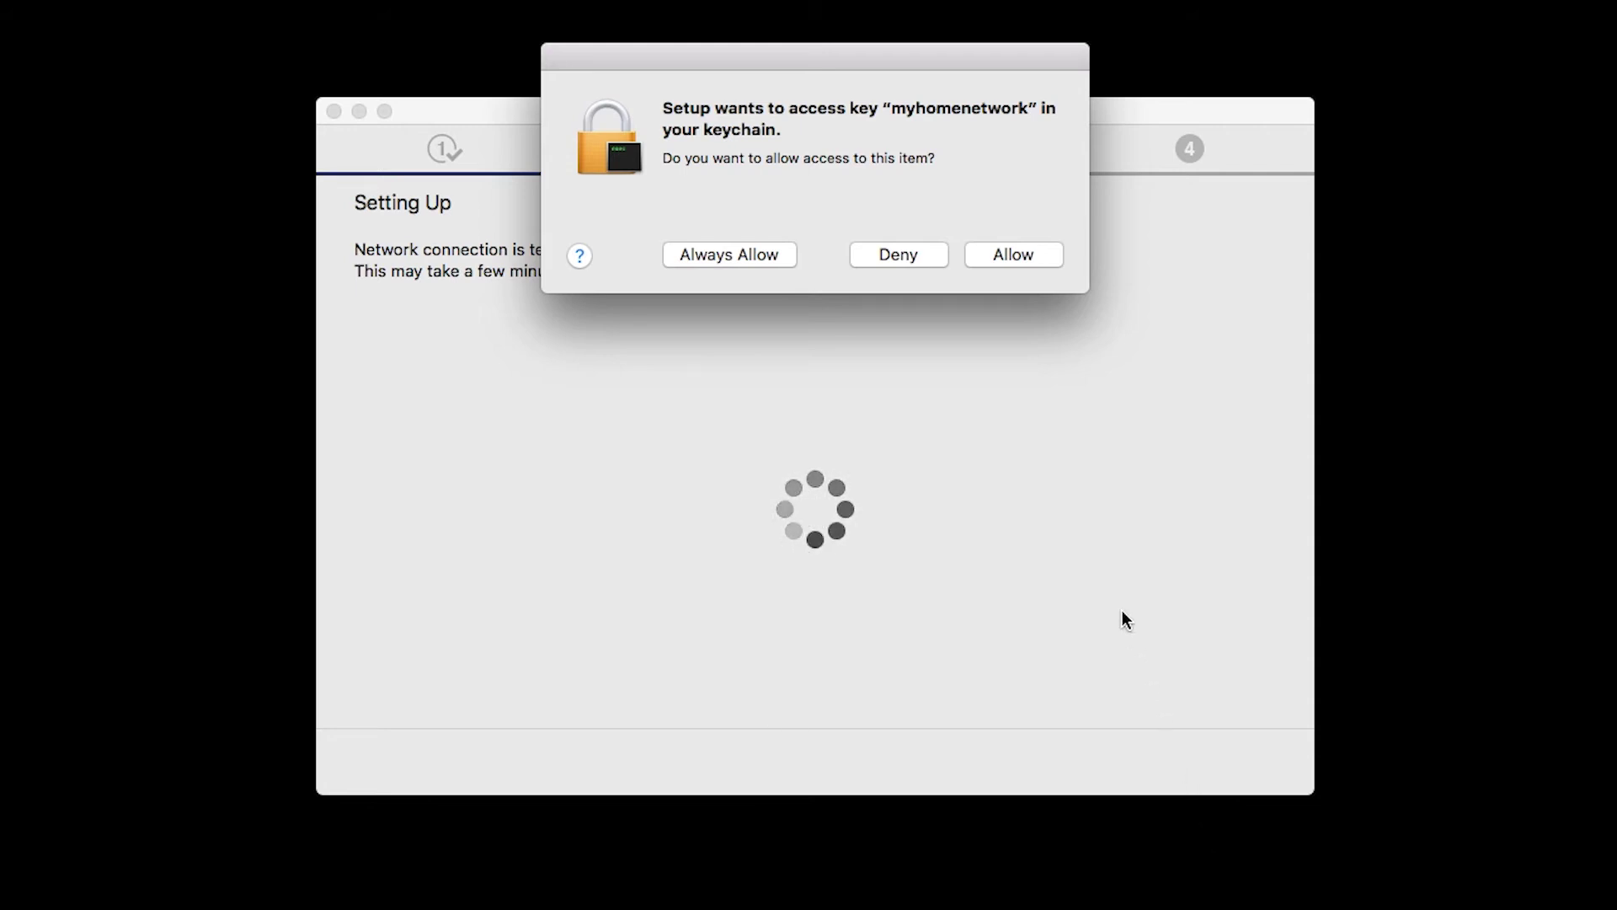
Allow keychain access to the myhomenetwork key and continue past Connection completed.
{"action": "left_click", "coordinate": [1009, 255]}
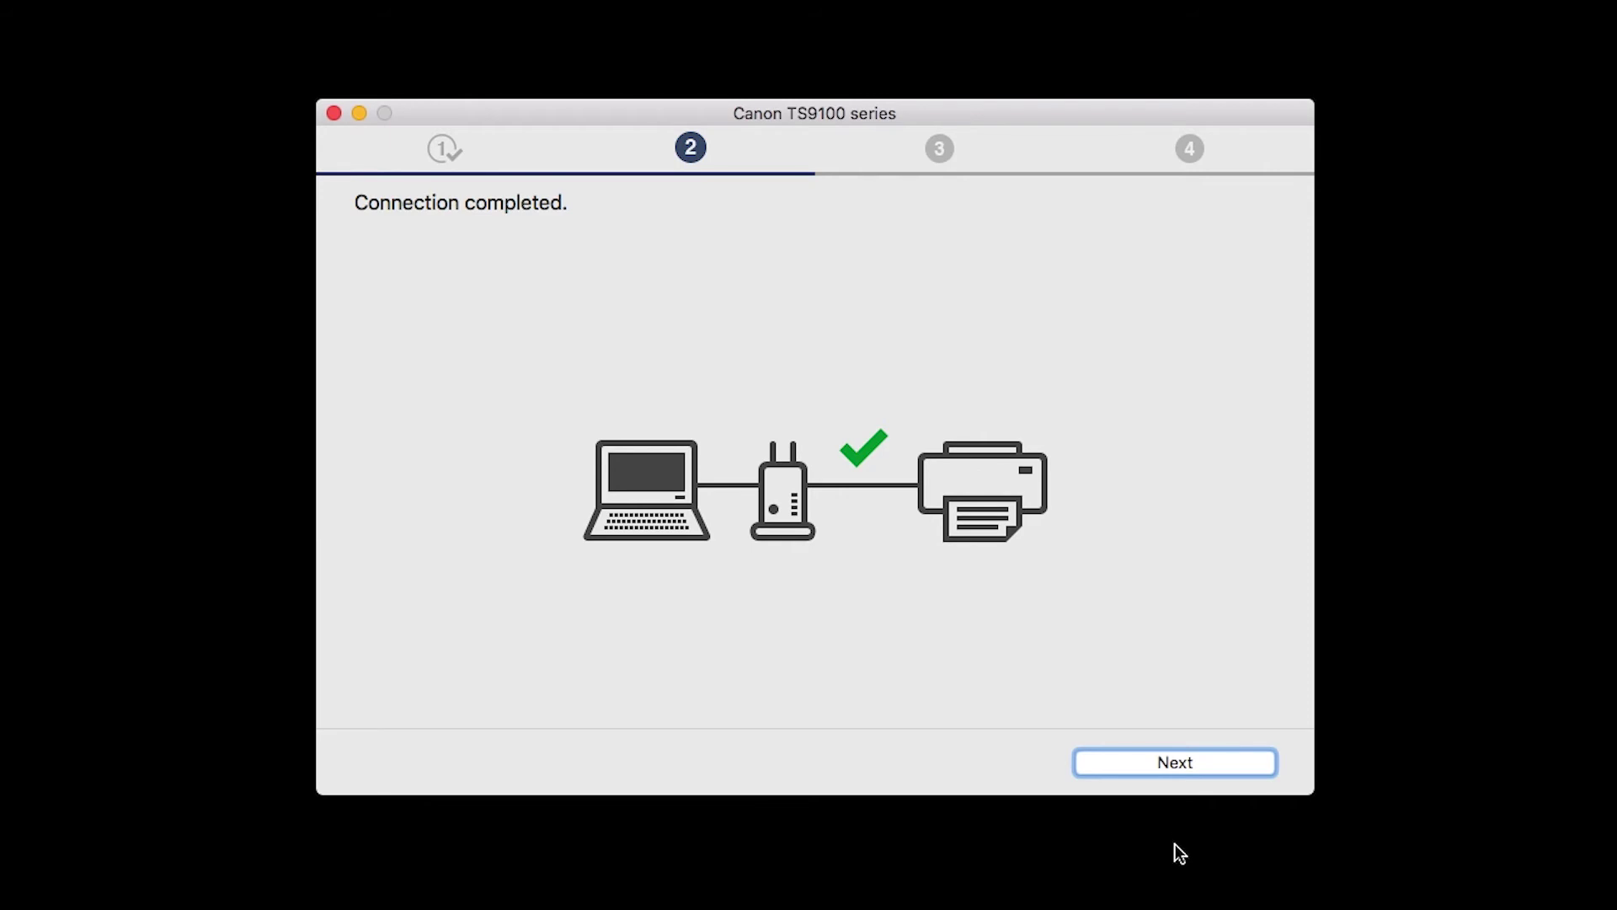
{"action": "left_click", "coordinate": [1183, 763]}
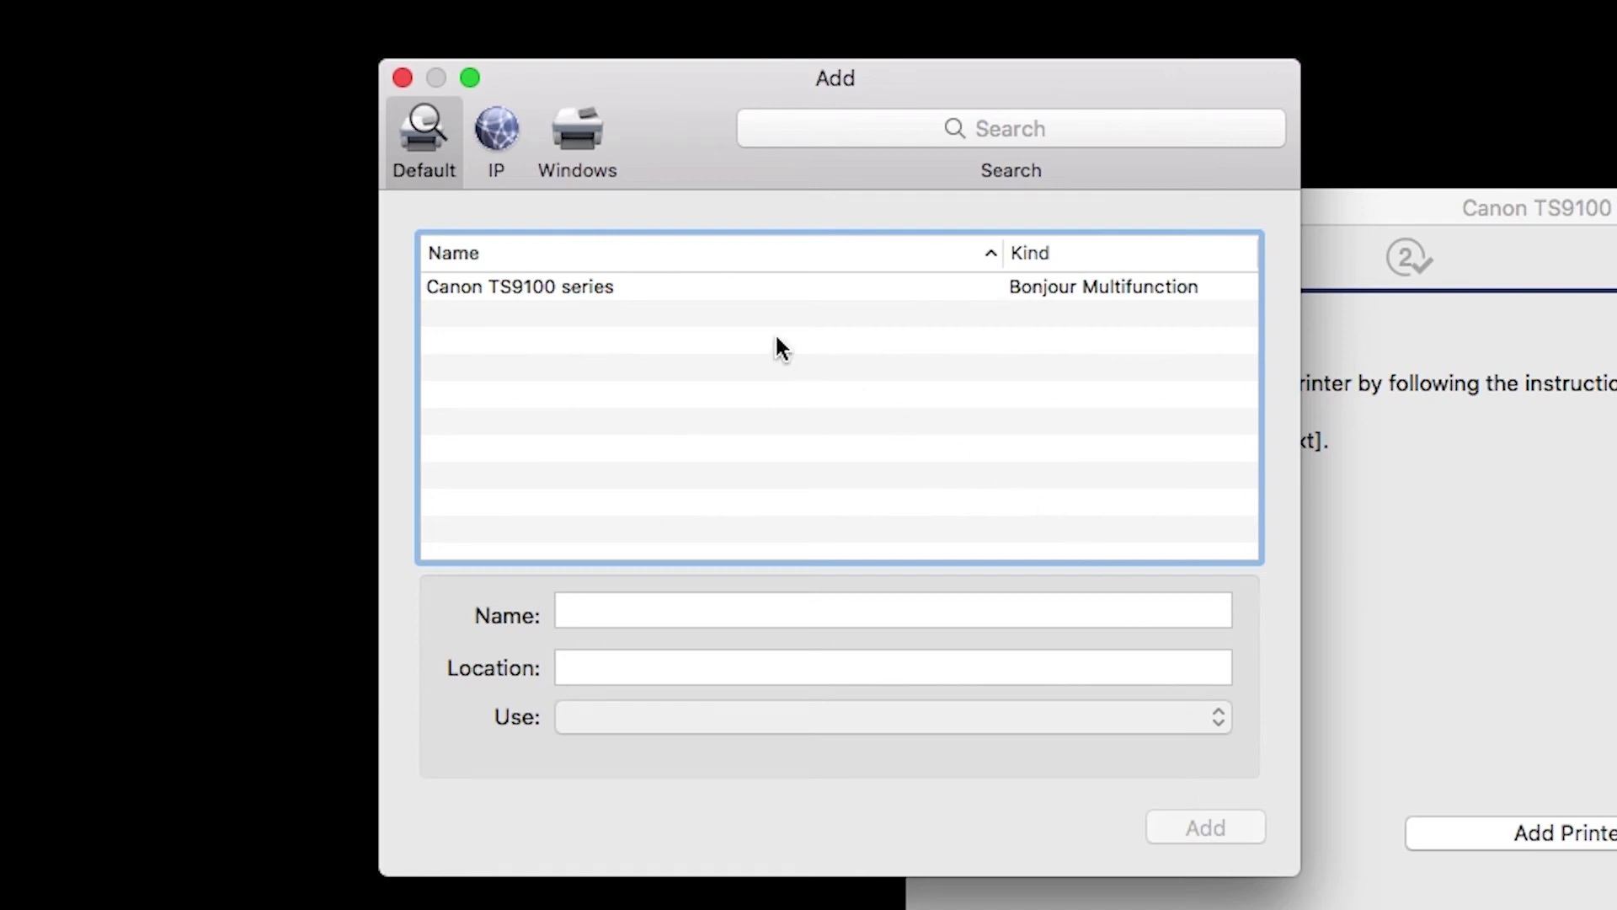
Add Canon TS9100 series in the Add dialog and continue to print head alignment.
{"action": "left_click", "coordinate": [651, 284]}
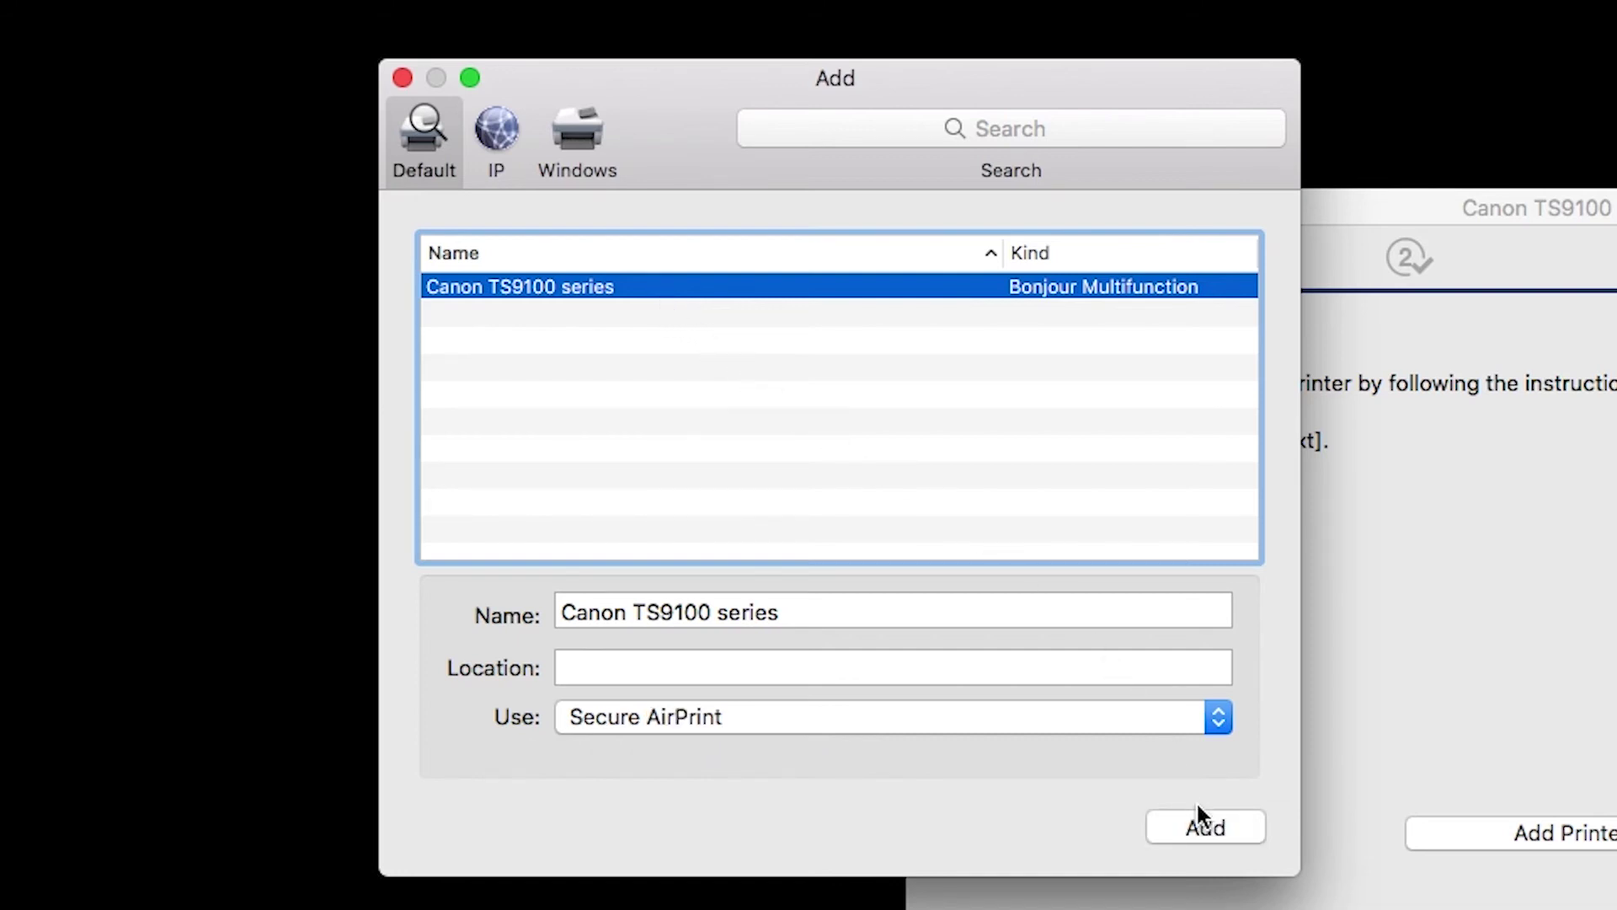
{"action": "left_click", "coordinate": [1209, 830]}
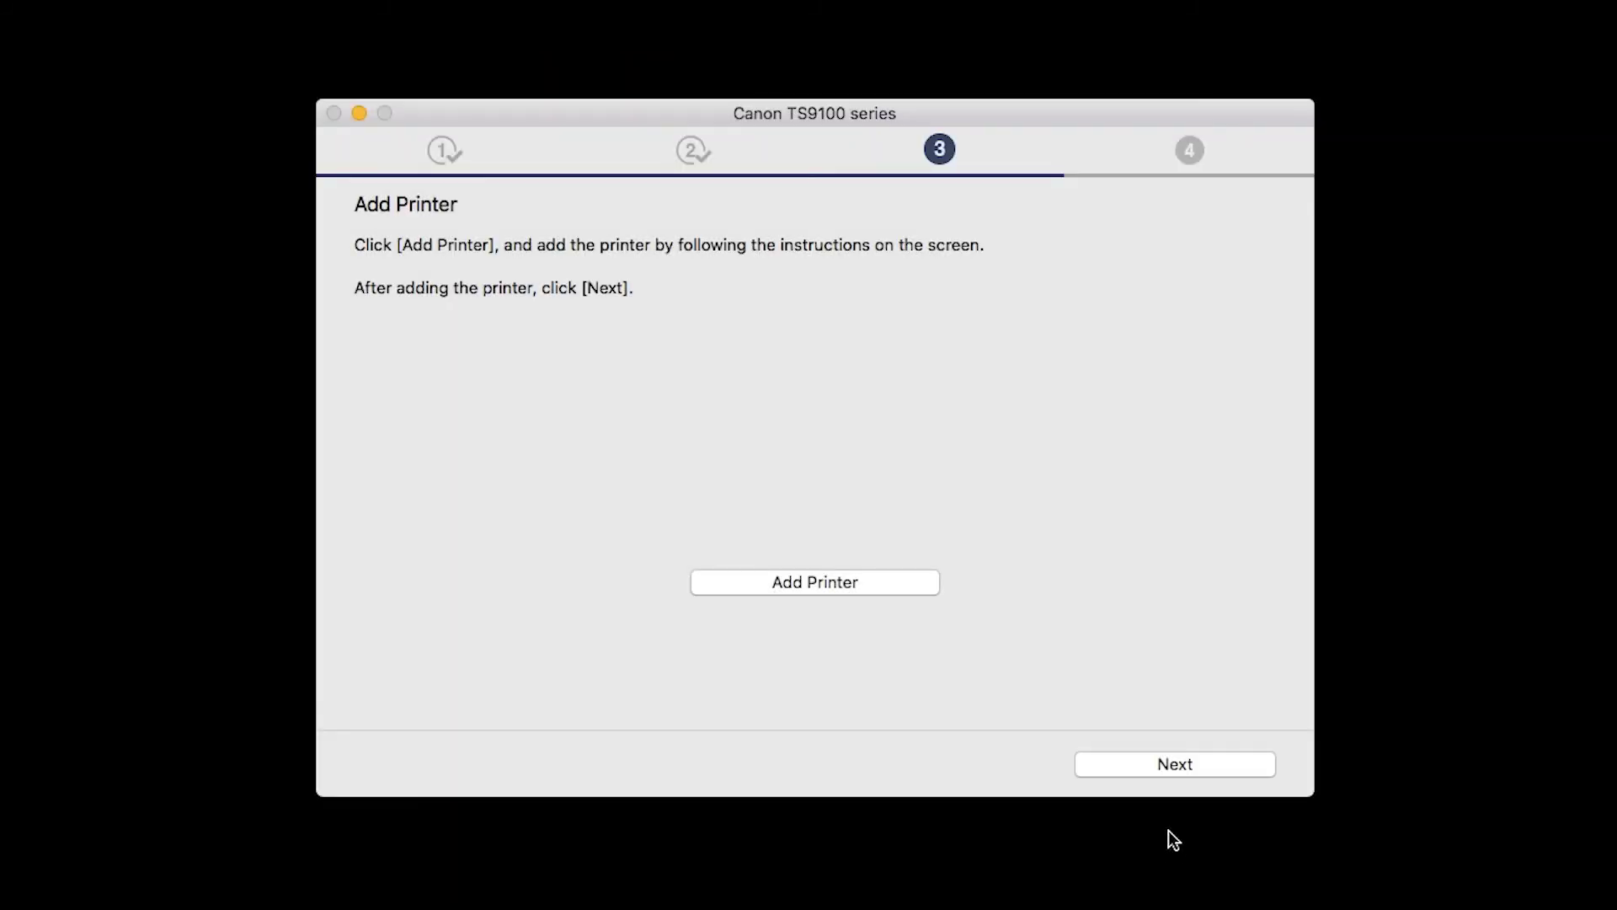
{"action": "left_click", "coordinate": [1173, 769]}
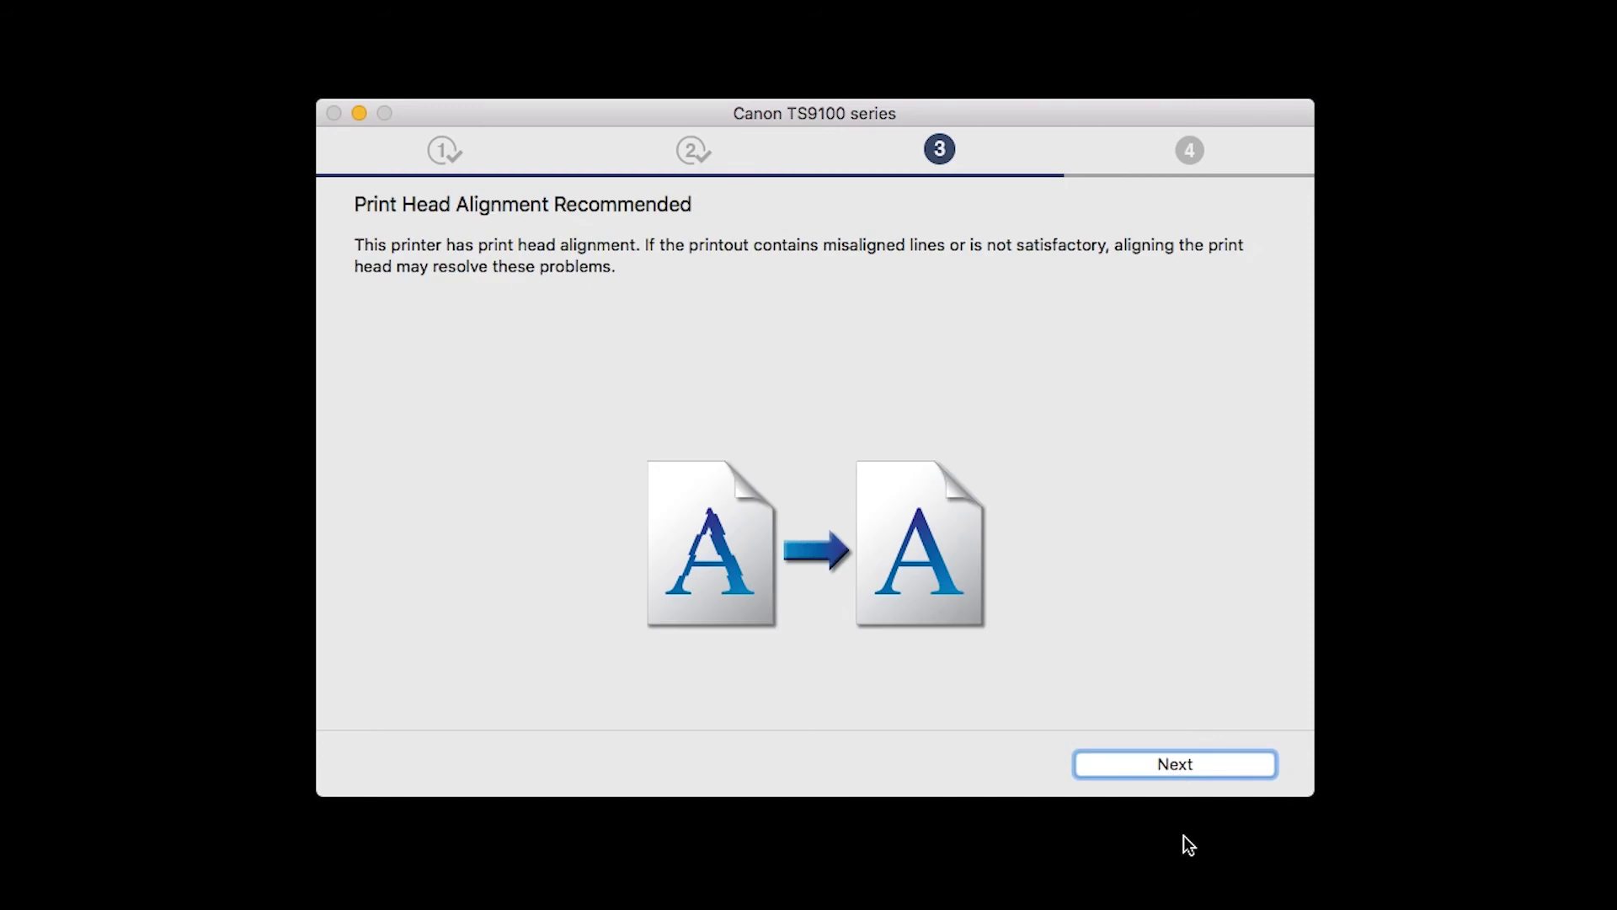
Continue past the Print Head Alignment, Test Print and Setup Complete pages.
{"action": "left_click", "coordinate": [1182, 765]}
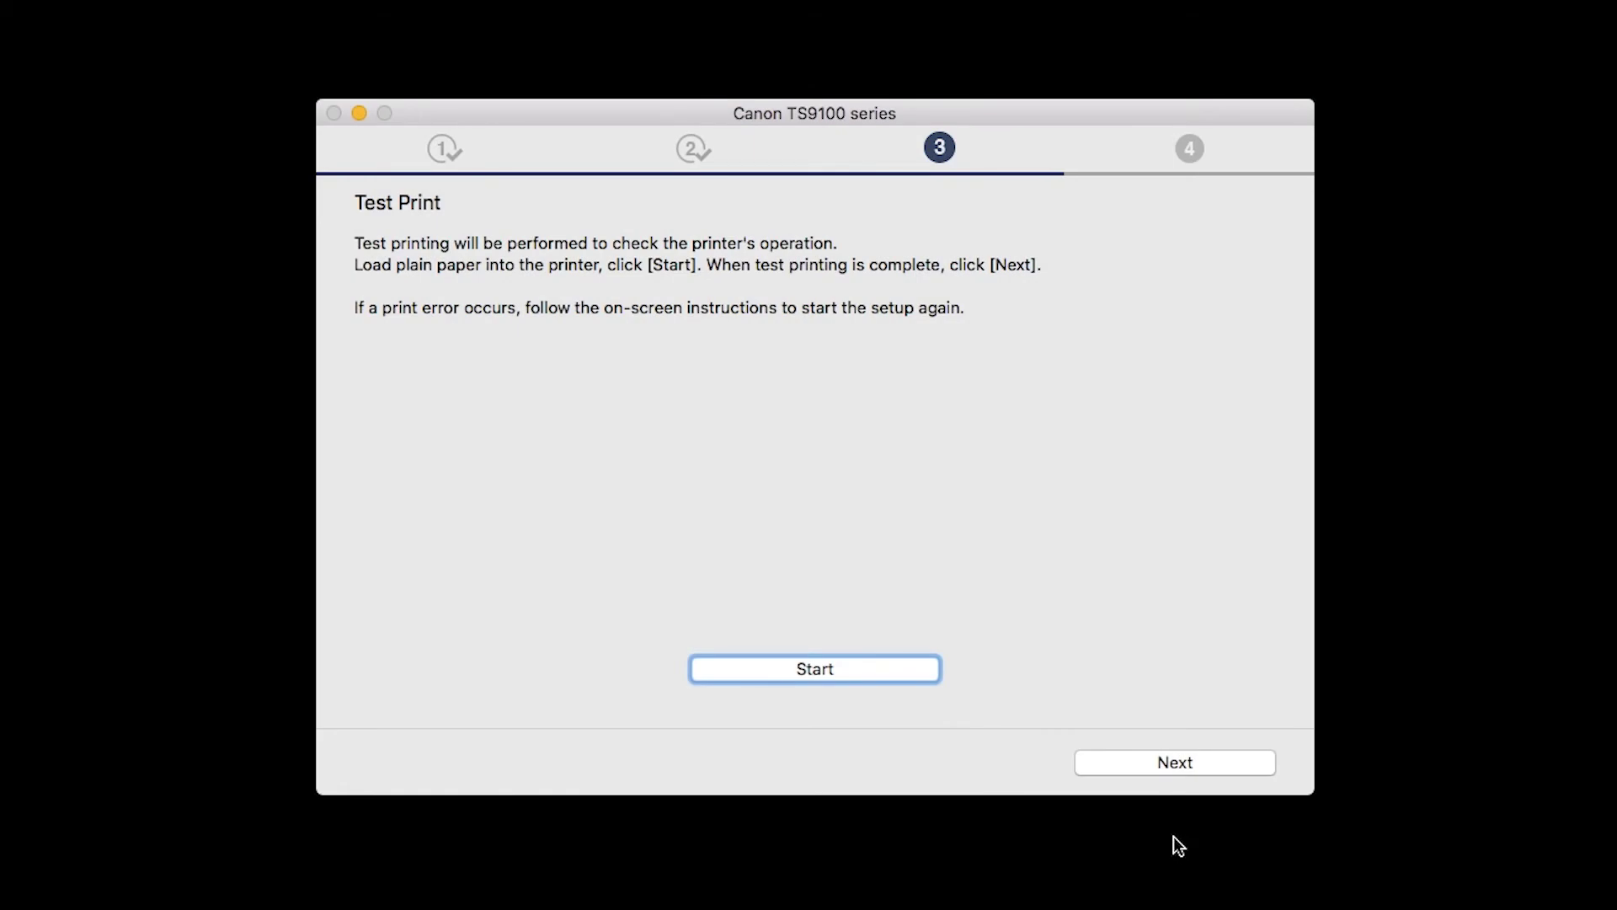
{"action": "left_click", "coordinate": [1181, 765]}
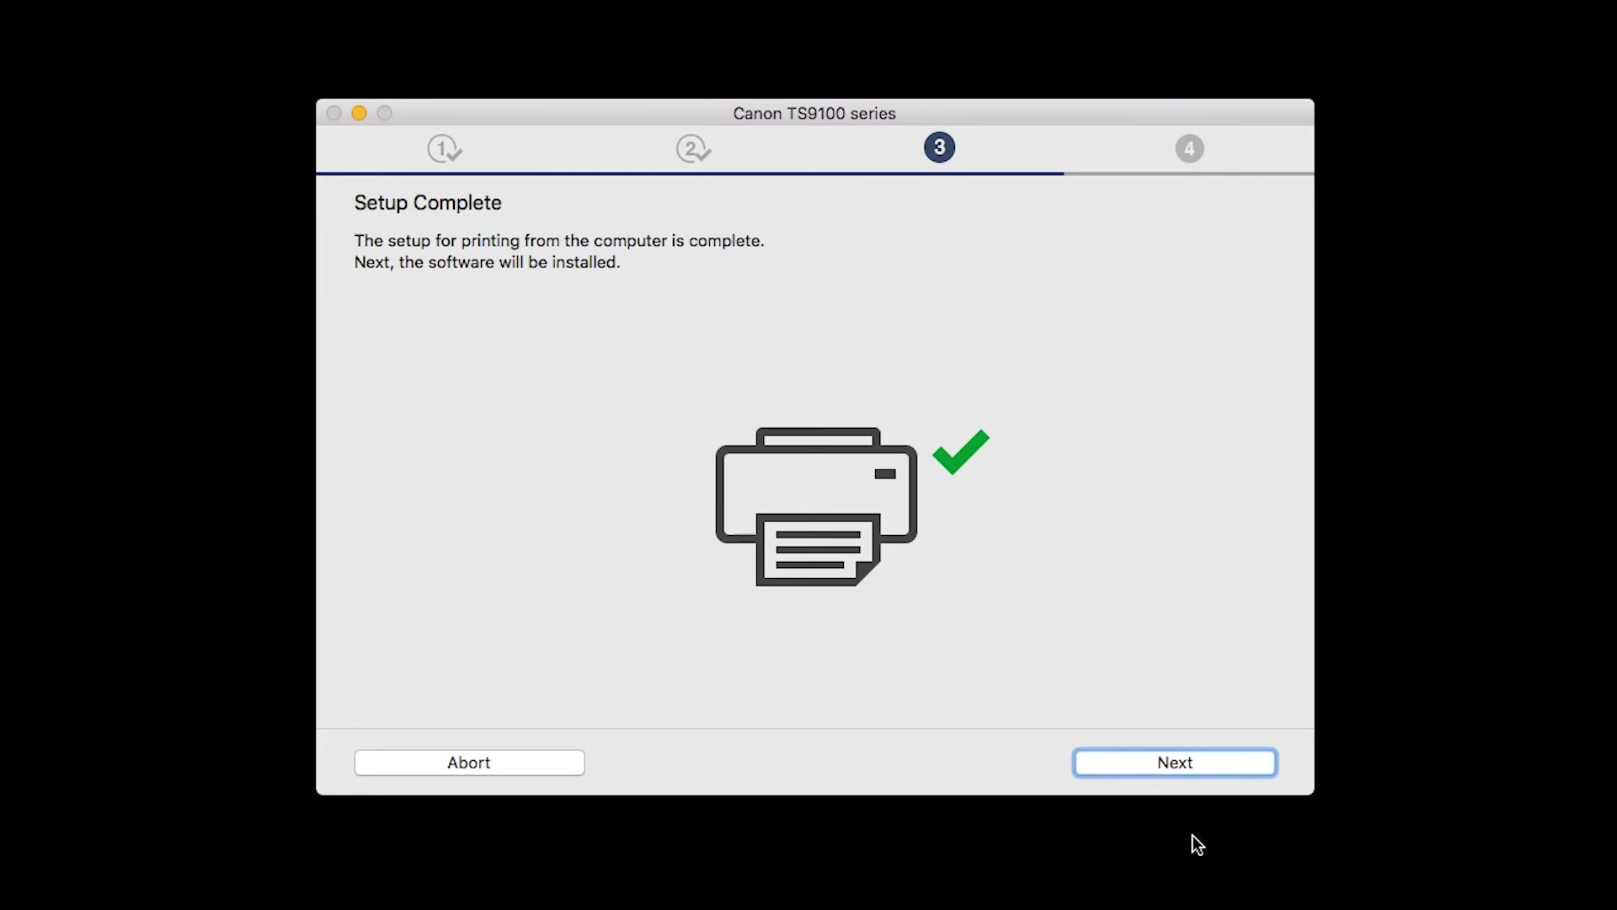
{"action": "left_click", "coordinate": [1191, 768]}
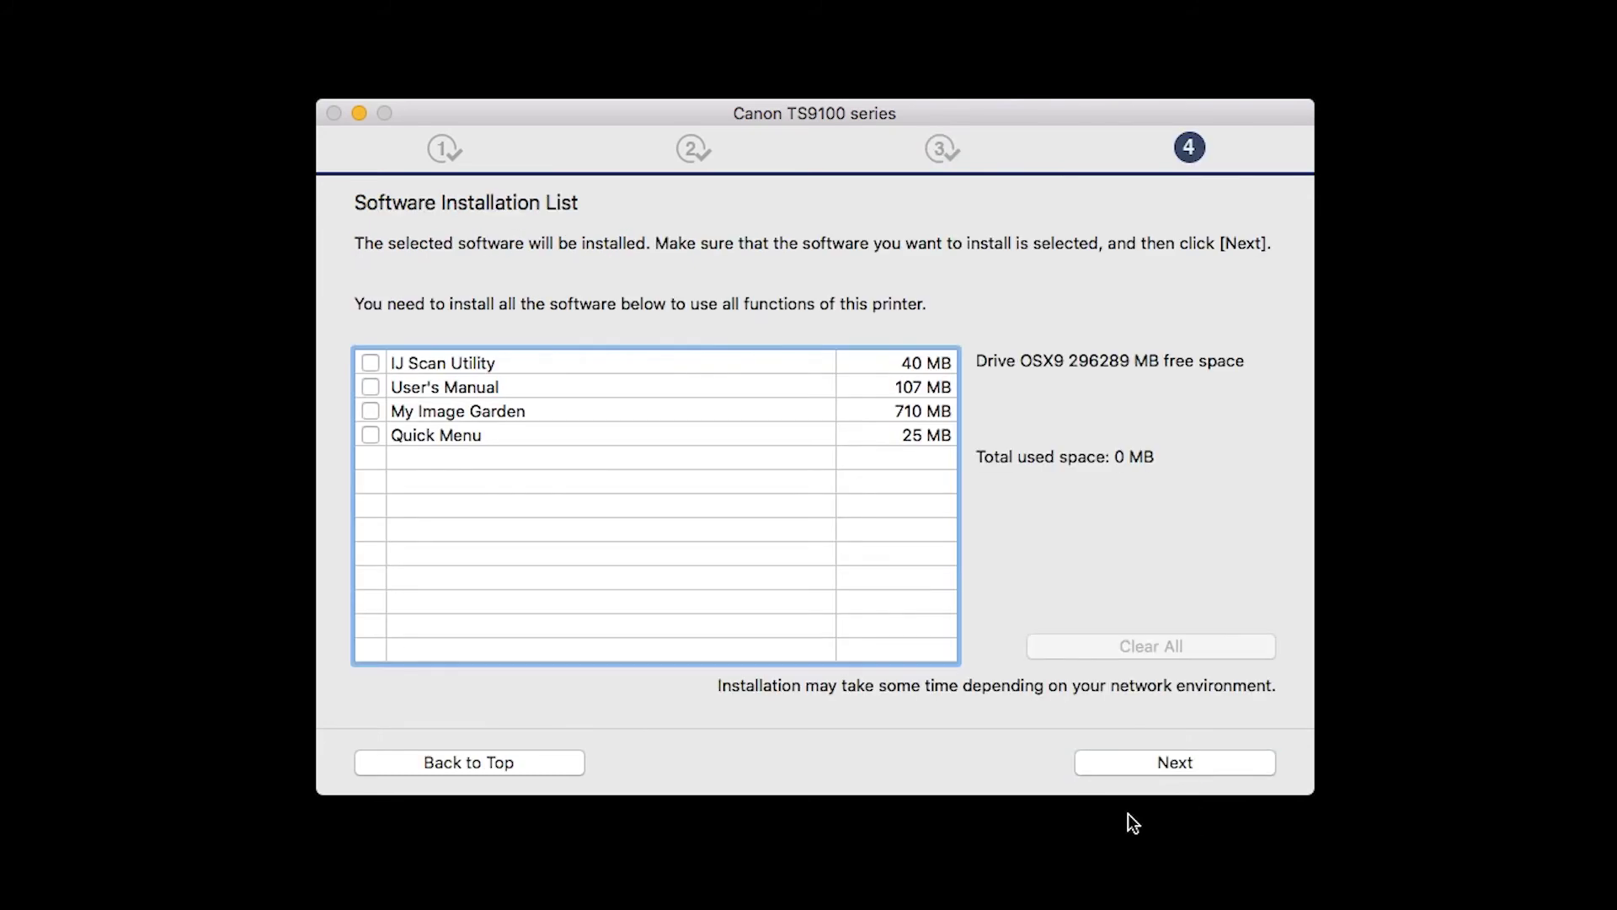
Select IJ Scan Utility, User's Manual, My Image Garden and Quick Menu for installation.
{"action": "left_click", "coordinate": [372, 362]}
{"action": "left_click", "coordinate": [374, 385]}
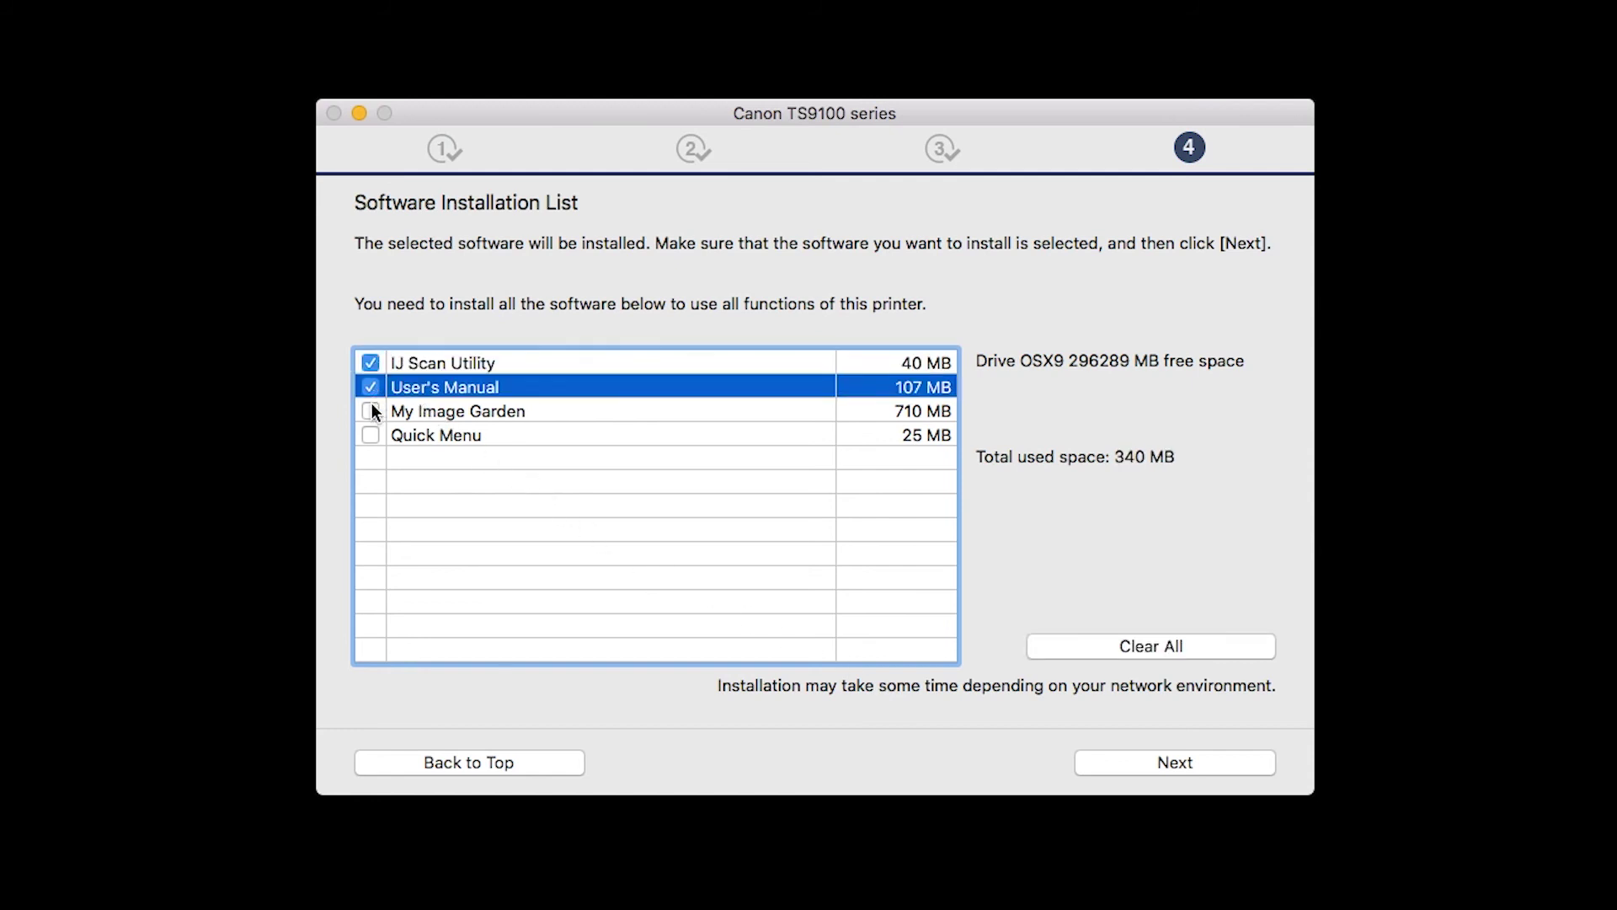
{"action": "left_click", "coordinate": [372, 411]}
{"action": "left_click", "coordinate": [370, 435]}
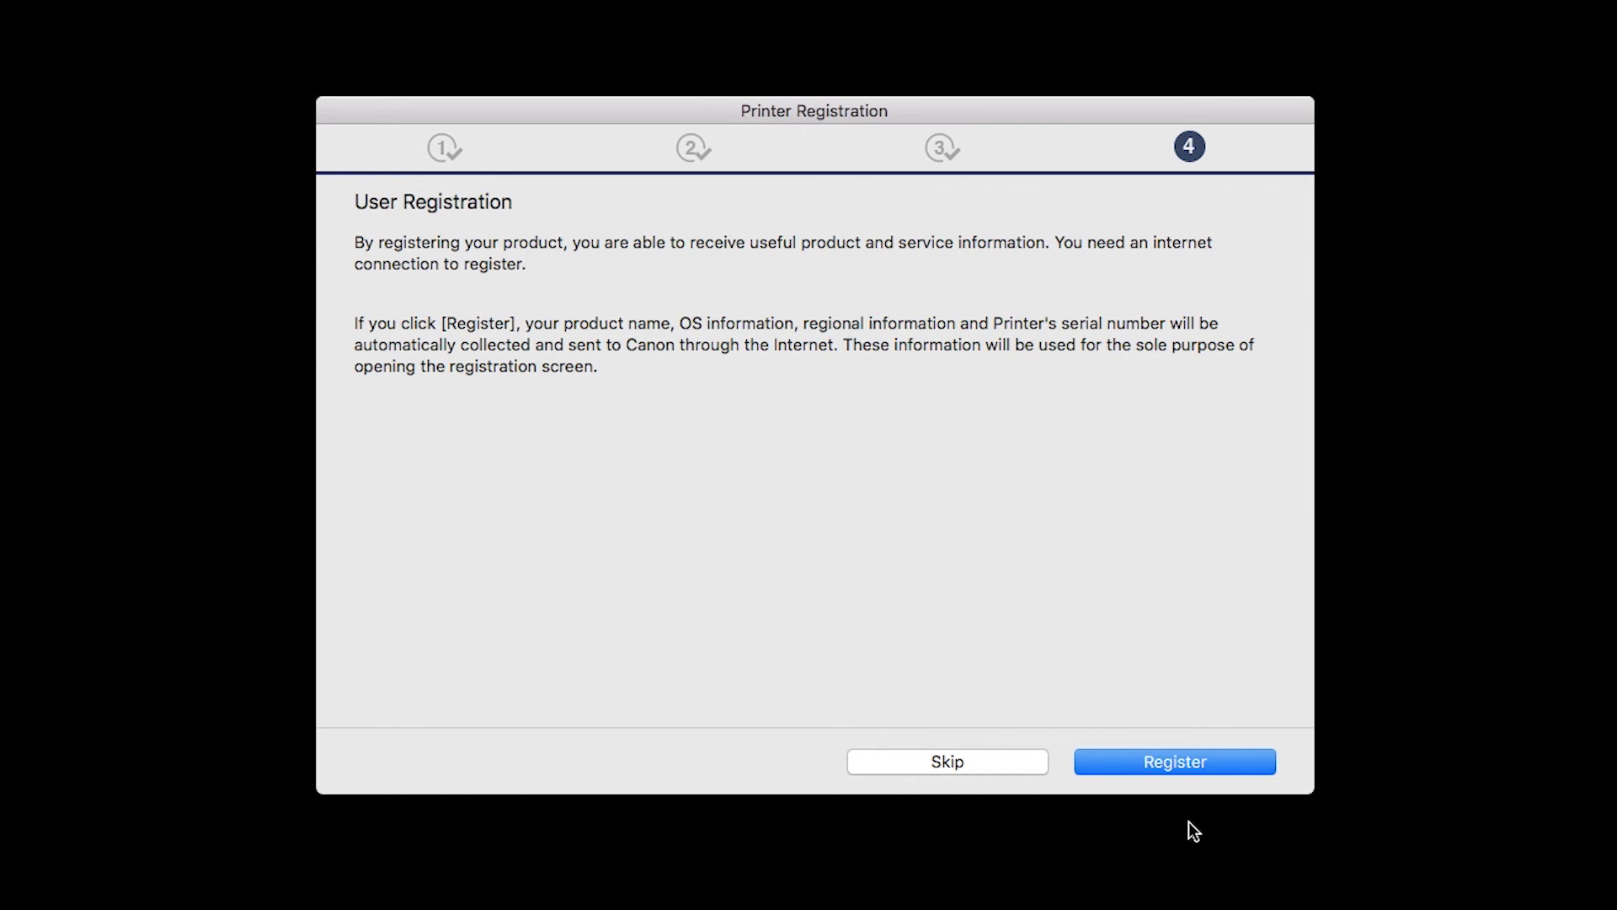
Register the printer, choose the desktop online-manual shortcut, and exit the completed installer.
{"action": "left_click", "coordinate": [1195, 765]}
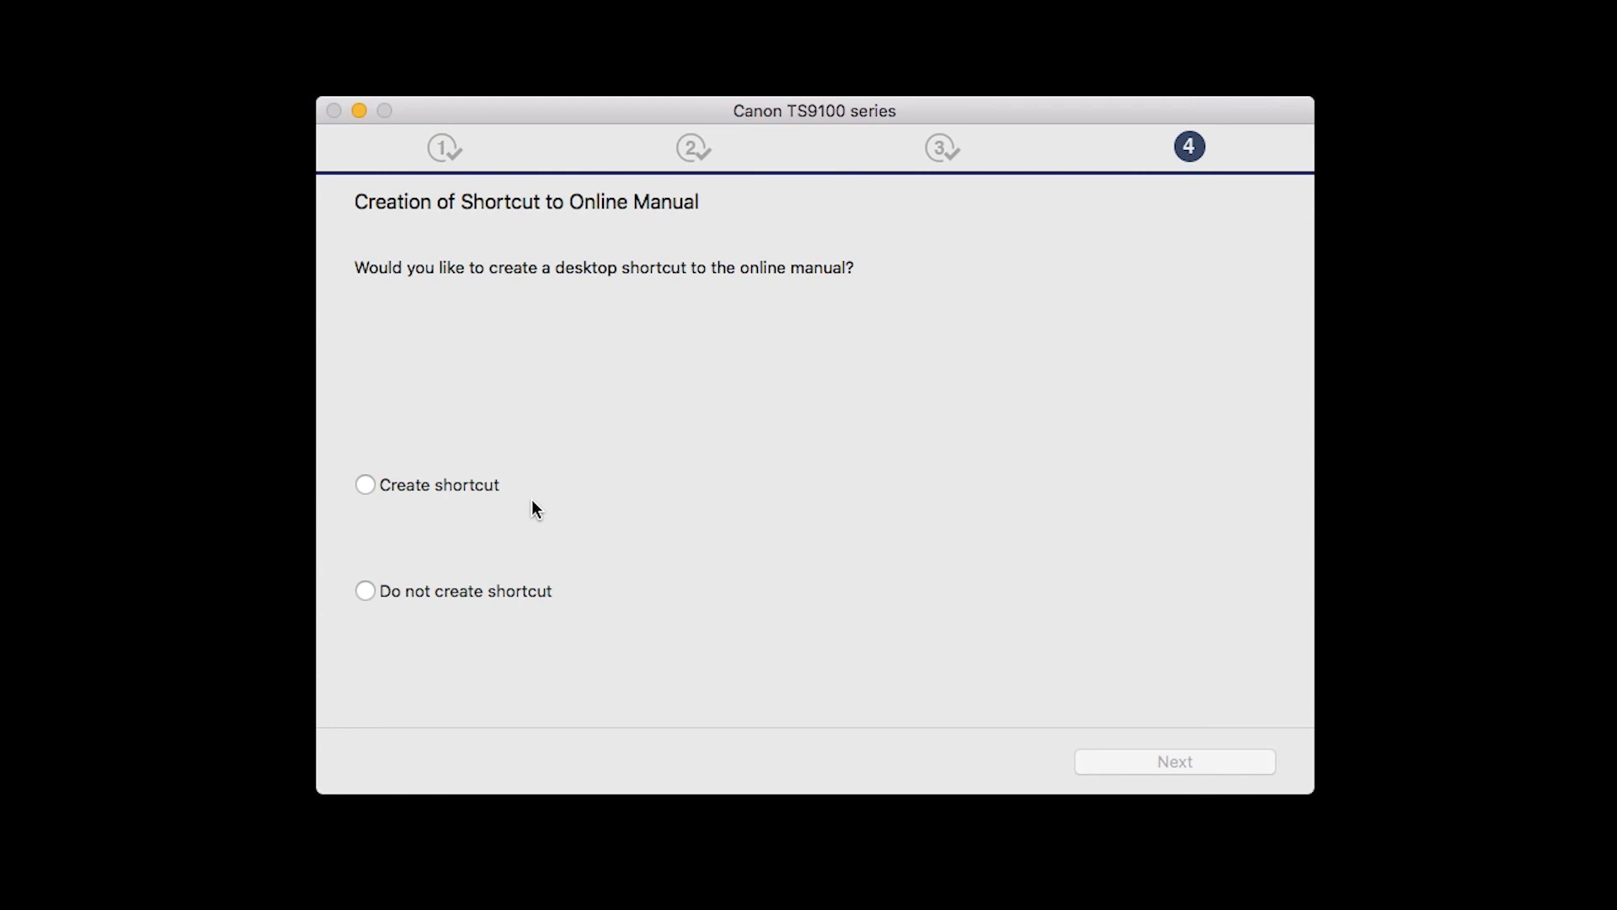
{"action": "left_click", "coordinate": [366, 485]}
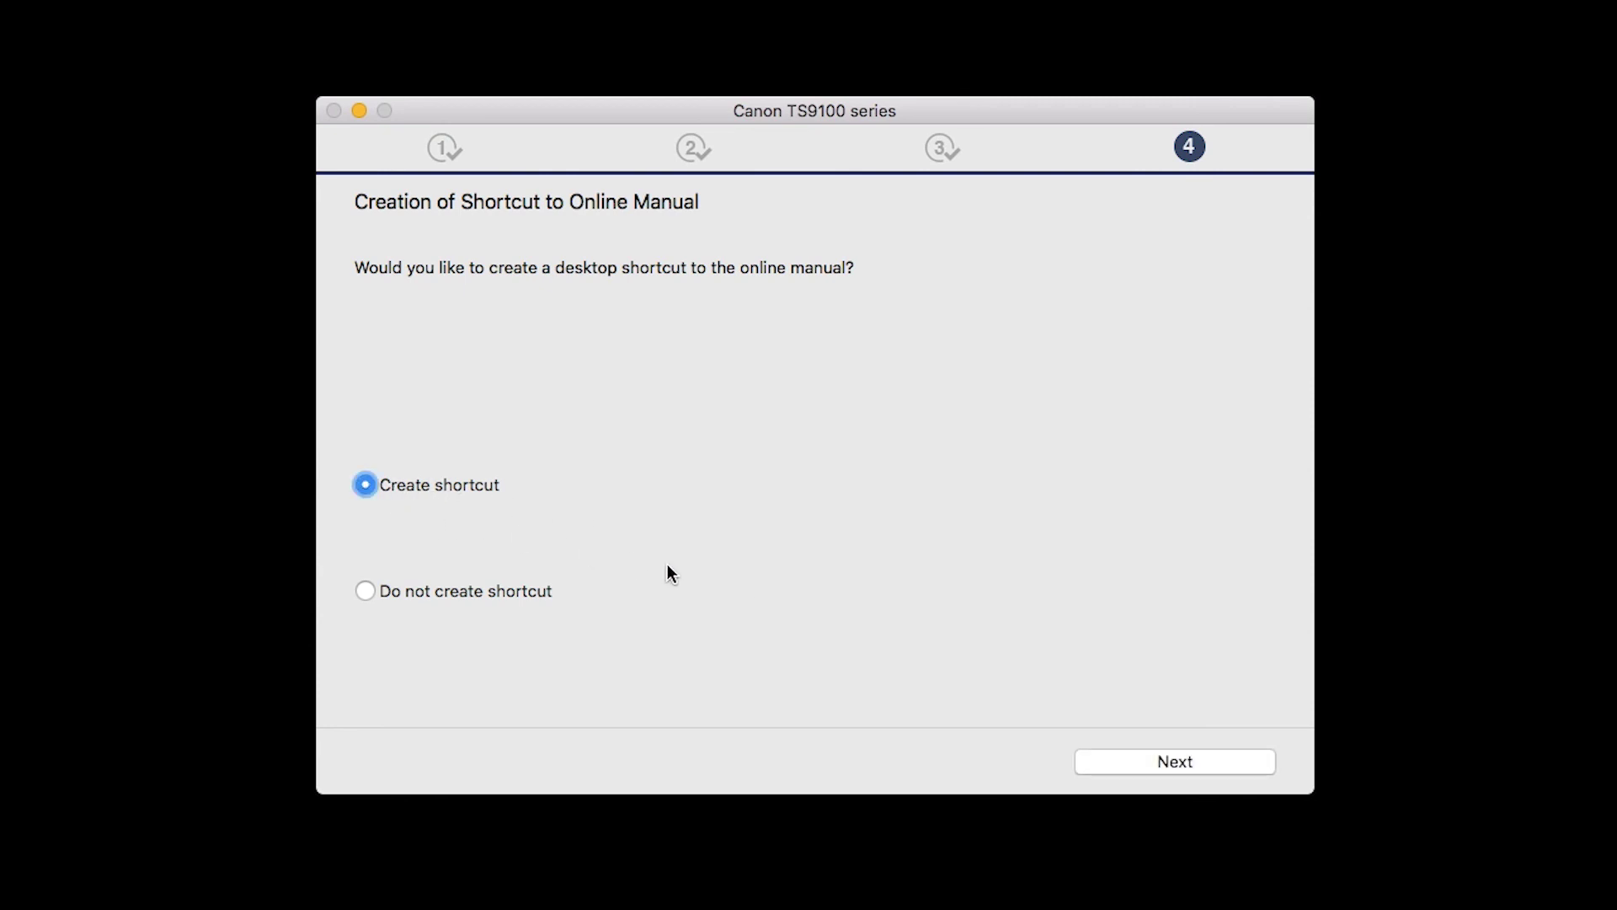
{"action": "left_click", "coordinate": [1175, 761]}
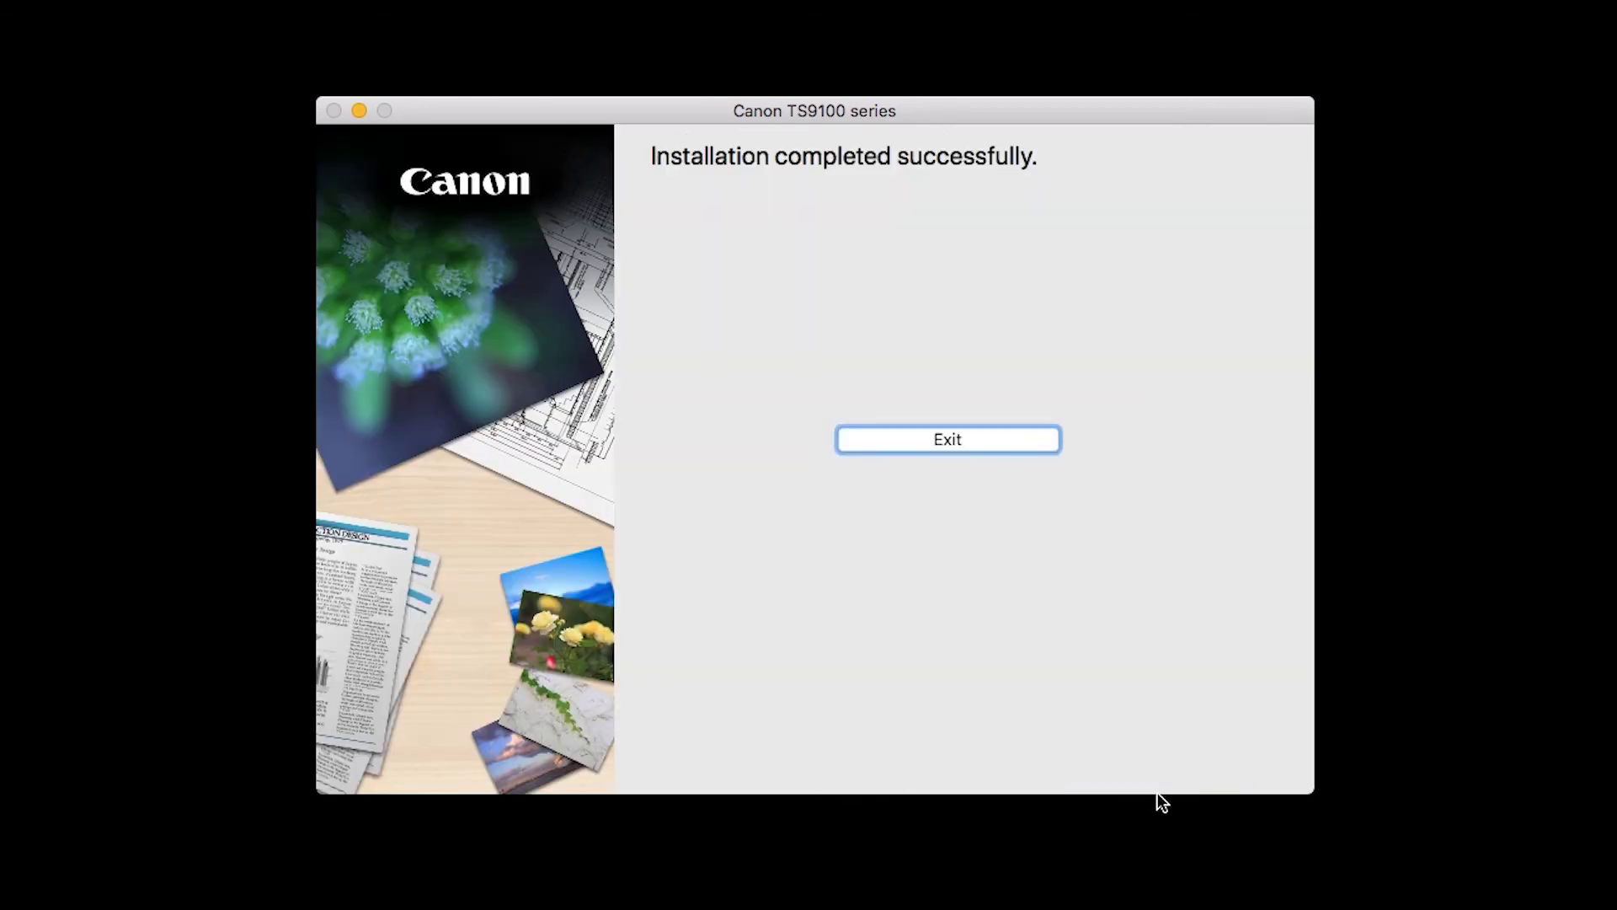
{"action": "left_click", "coordinate": [982, 439]}
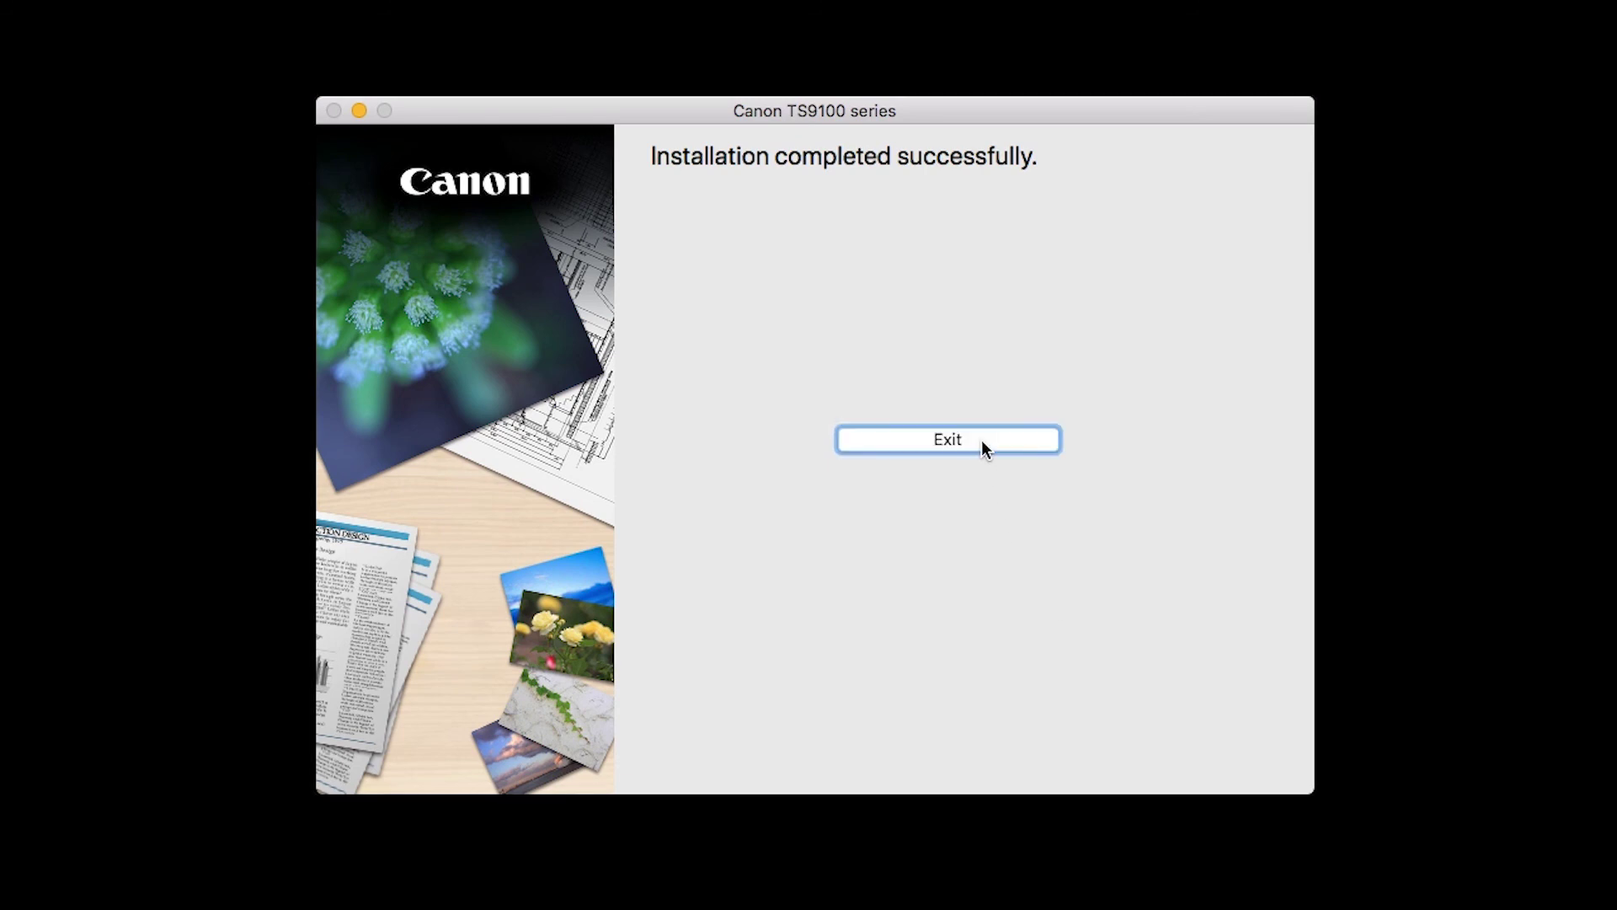